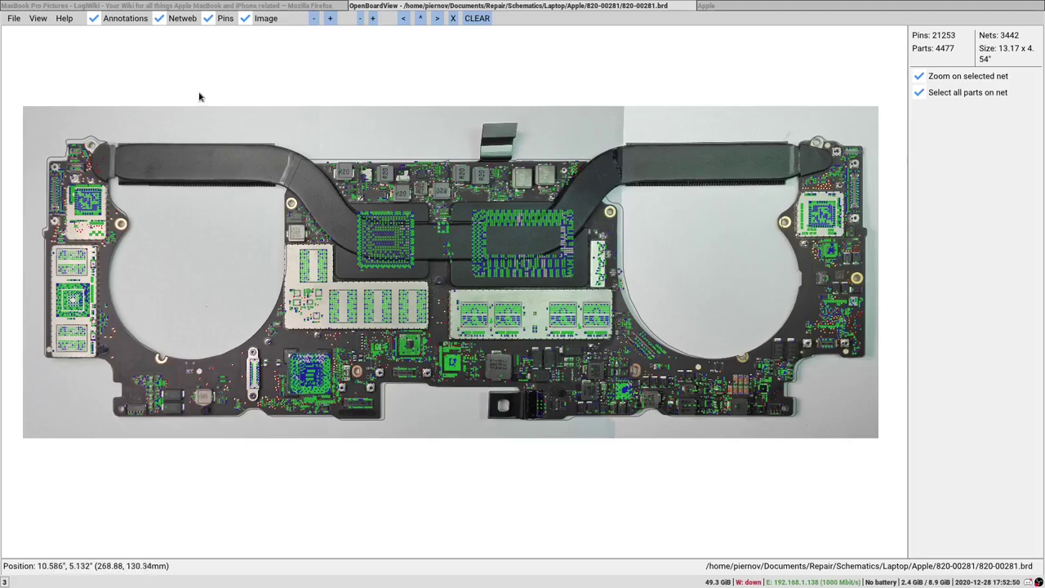
# Check the program's version and licence information in the Help About box
pyautogui.click(64, 18)
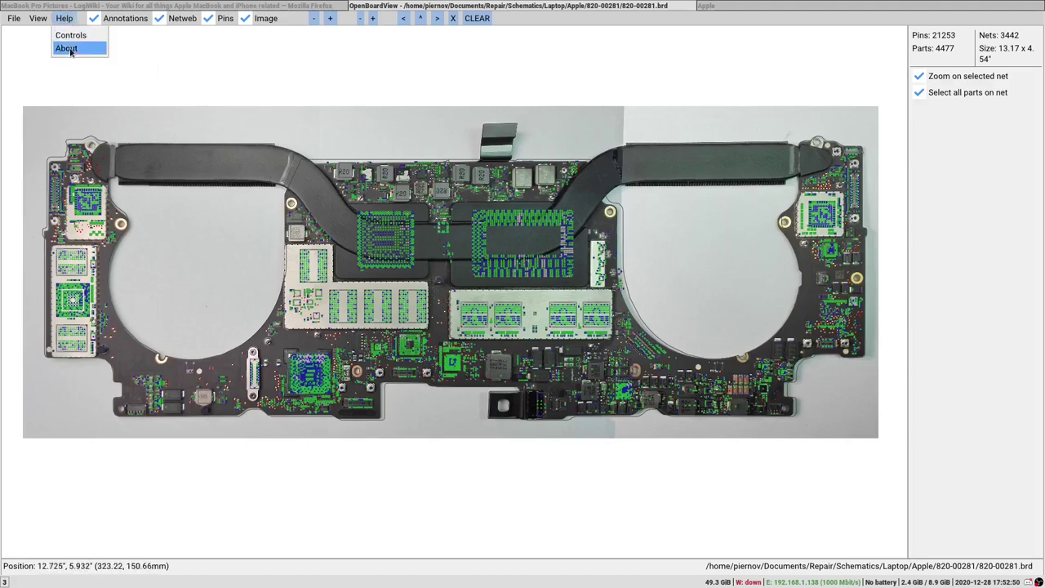
pyautogui.click(67, 49)
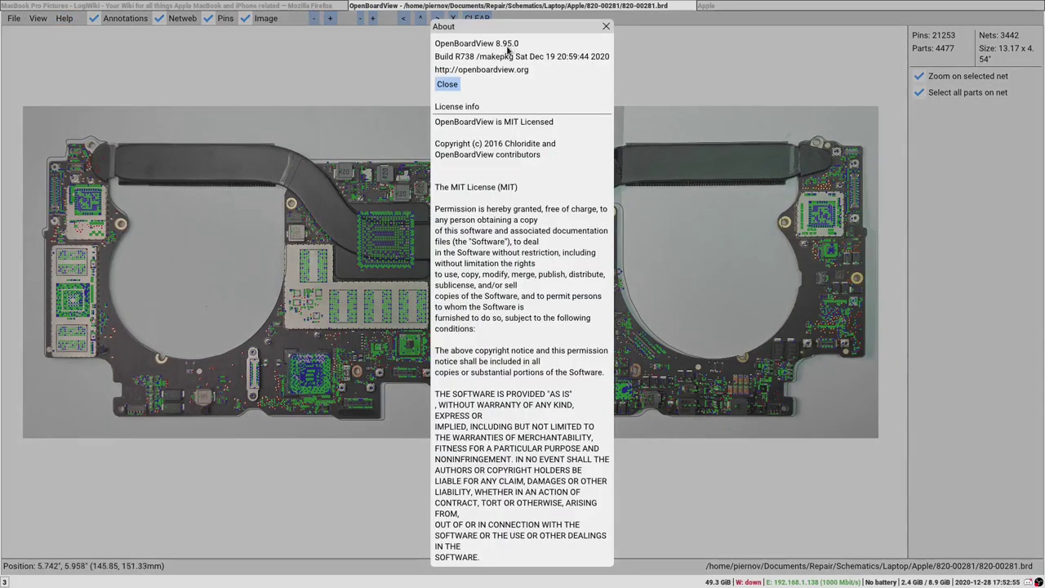
pyautogui.click(607, 26)
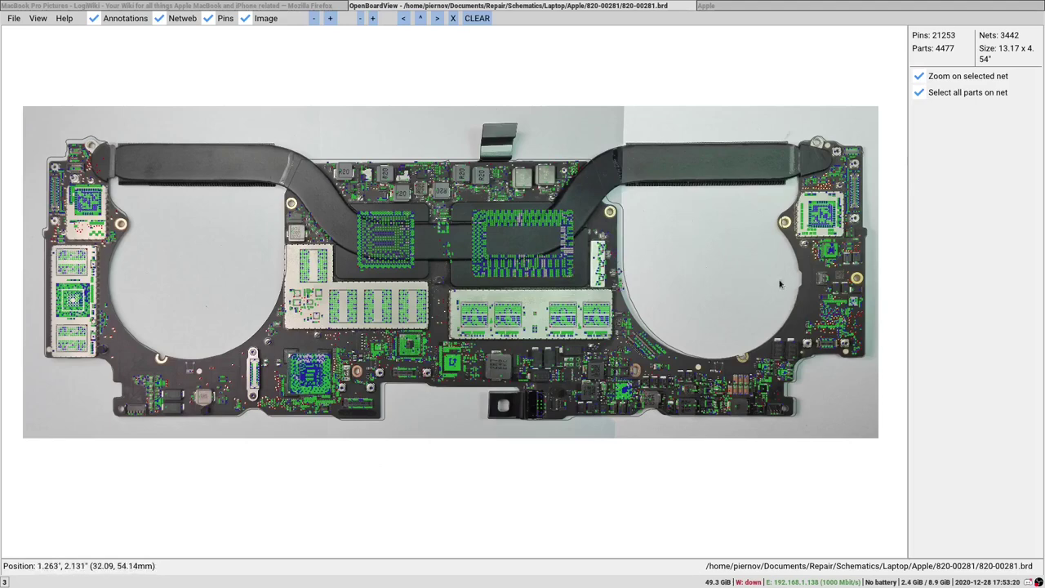
# Pan and zoom in on the board's central CPU and memory chips
pyautogui.moveTo(762, 327); pyautogui.dragTo(729, 318)
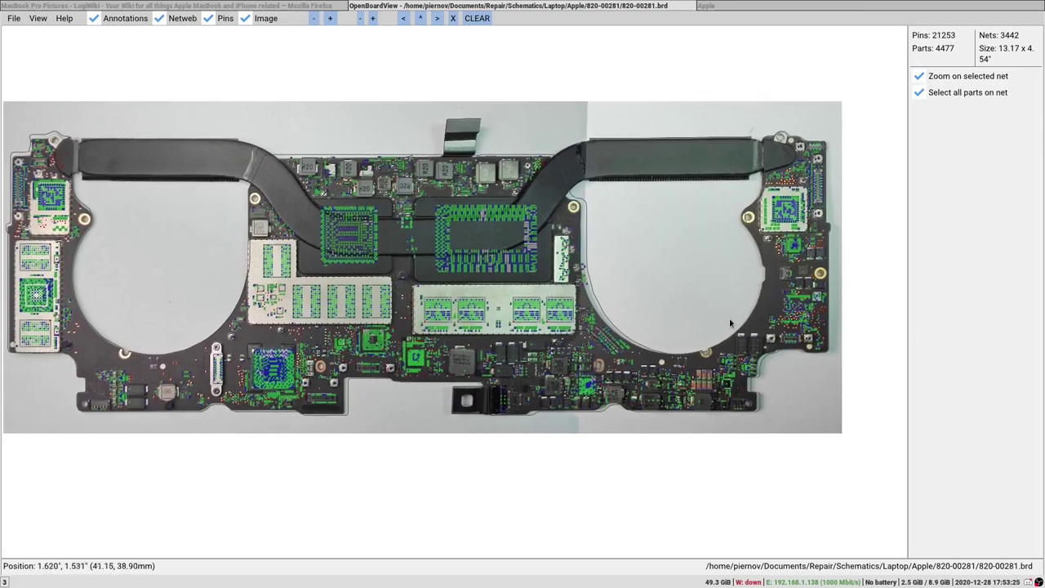
pyautogui.scroll(5, 788, 392)
pyautogui.scroll(2, 789, 392)
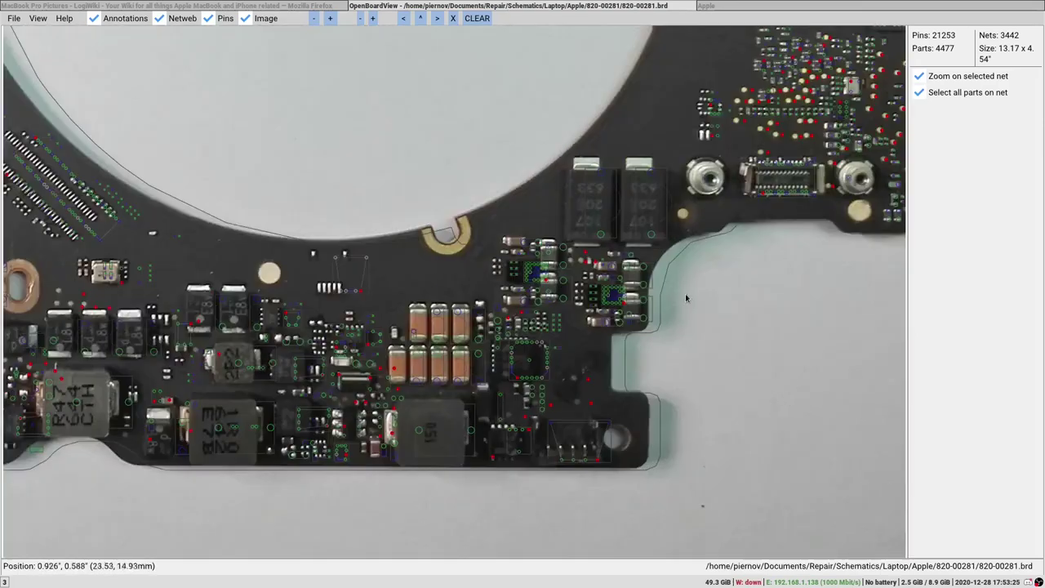
pyautogui.scroll(-10, 685, 288)
pyautogui.scroll(3, 614, 283)
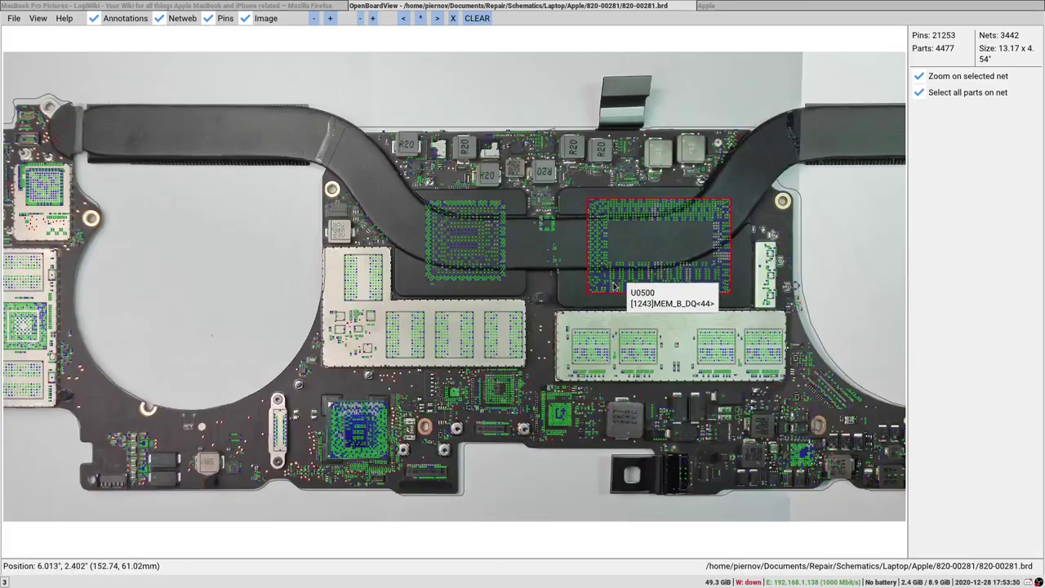
pyautogui.scroll(1, 755, 311)
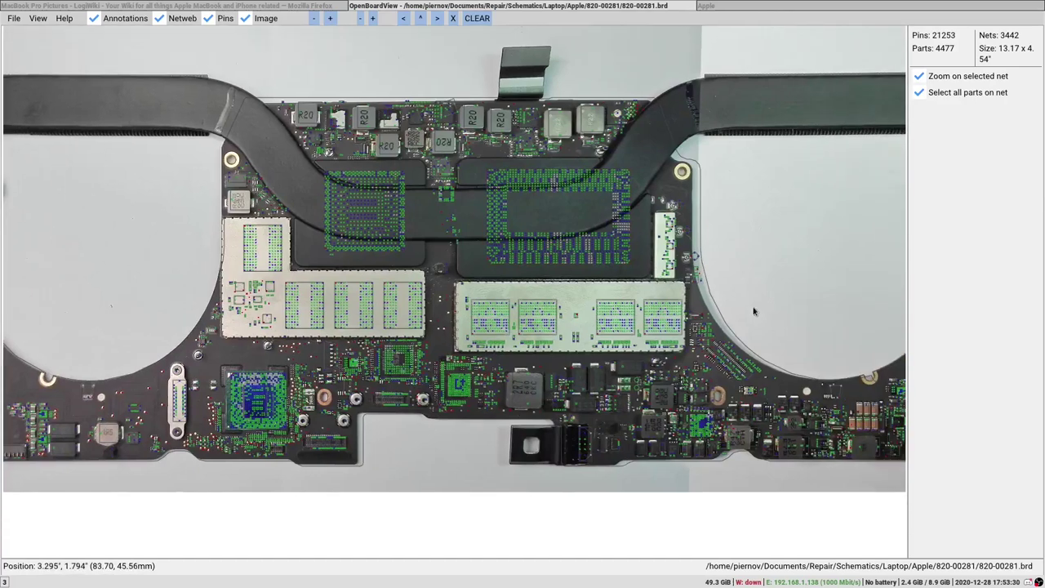
# Search for component u3900 to locate it on the board
pyautogui.hotkey('ctrl', 'f')
pyautogui.write('u')
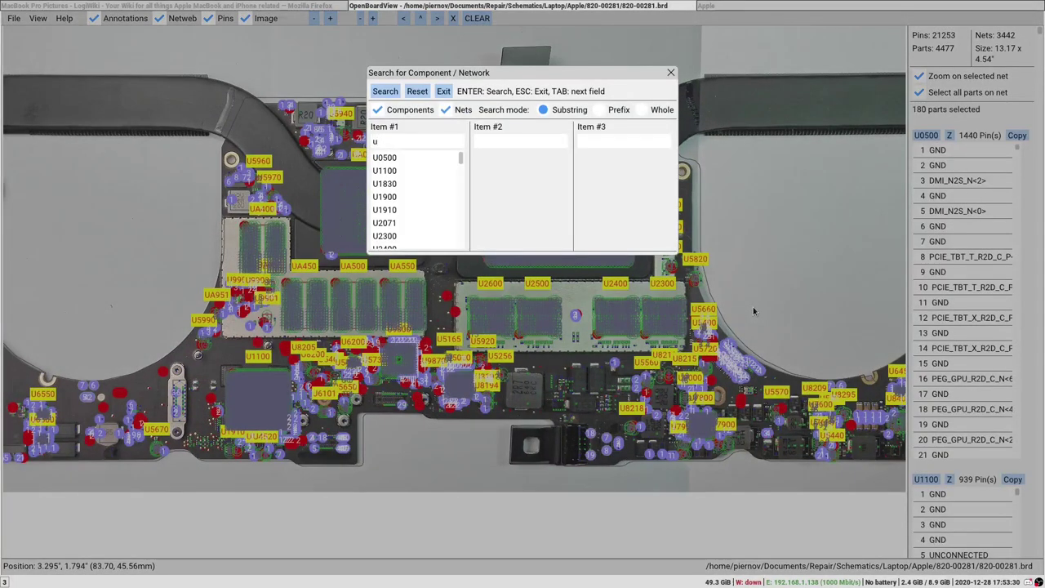
pyautogui.write('3900')
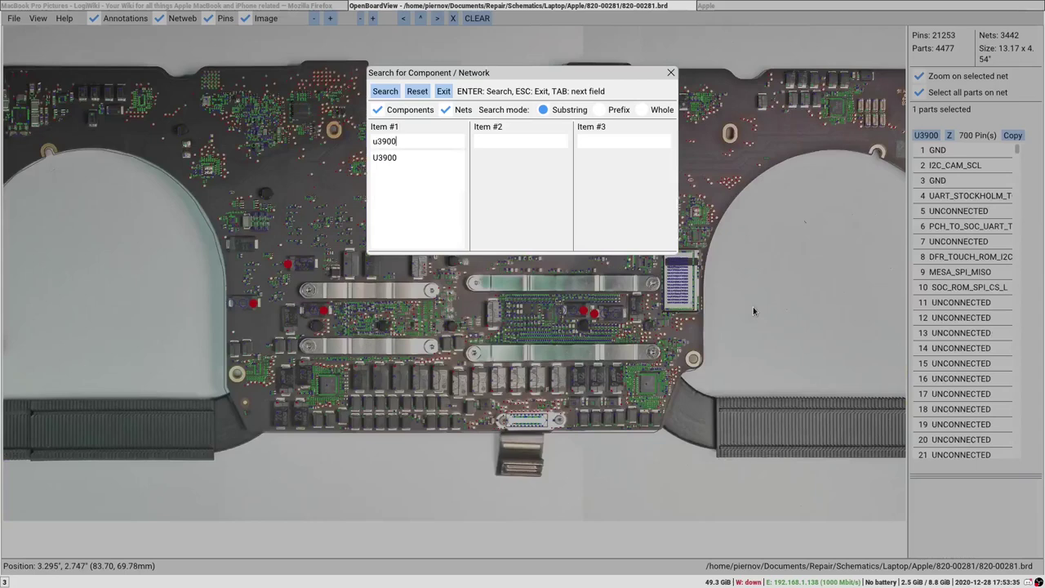
pyautogui.hotkey('ctrl', 'a')
pyautogui.click(385, 92)
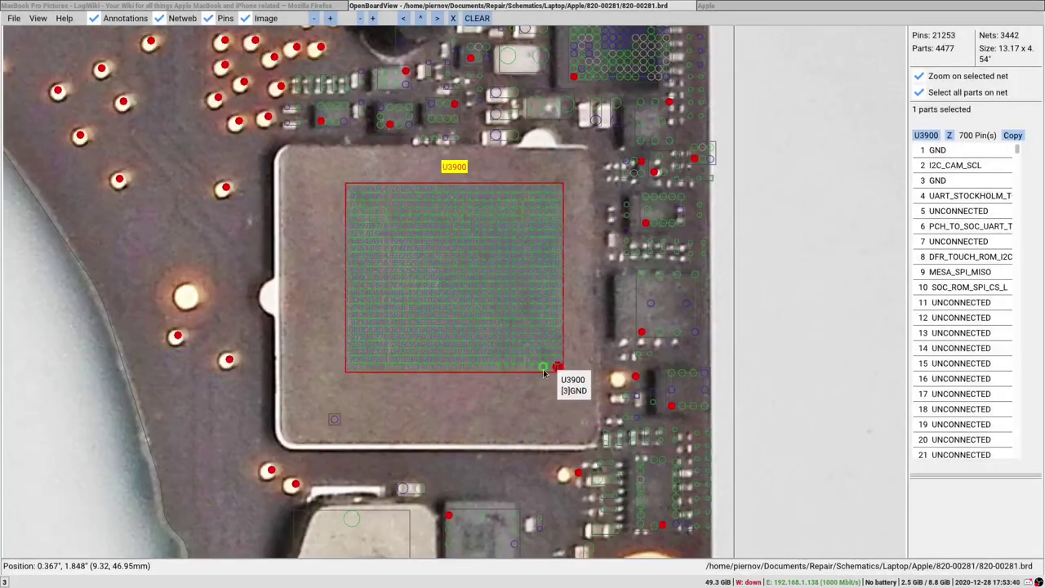
# Zoom and pan across the U3900 chip and surrounding board, then zoom back out
pyautogui.scroll(-6, 494, 349)
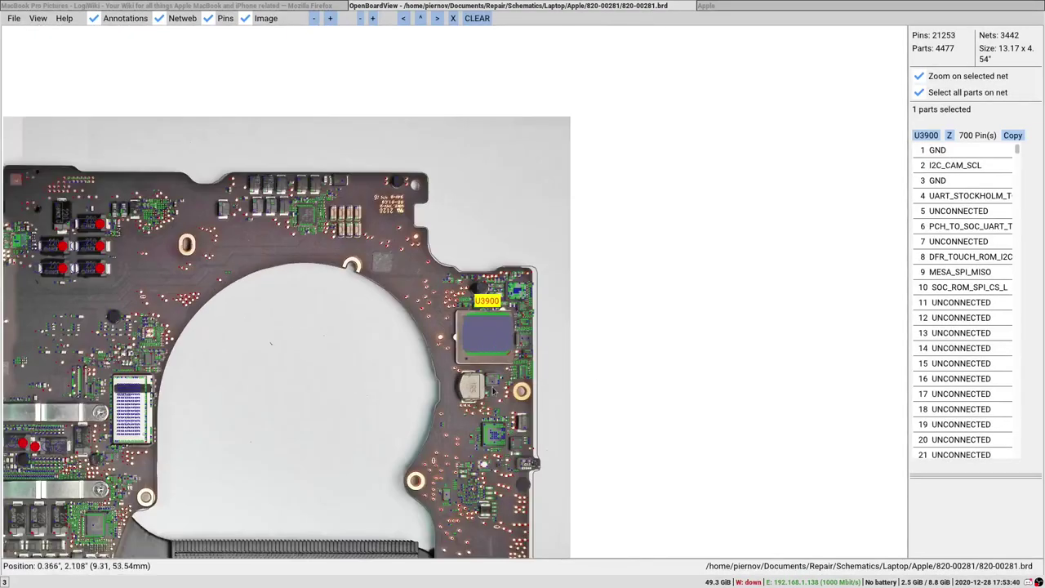
pyautogui.moveTo(226, 401); pyautogui.dragTo(404, 300)
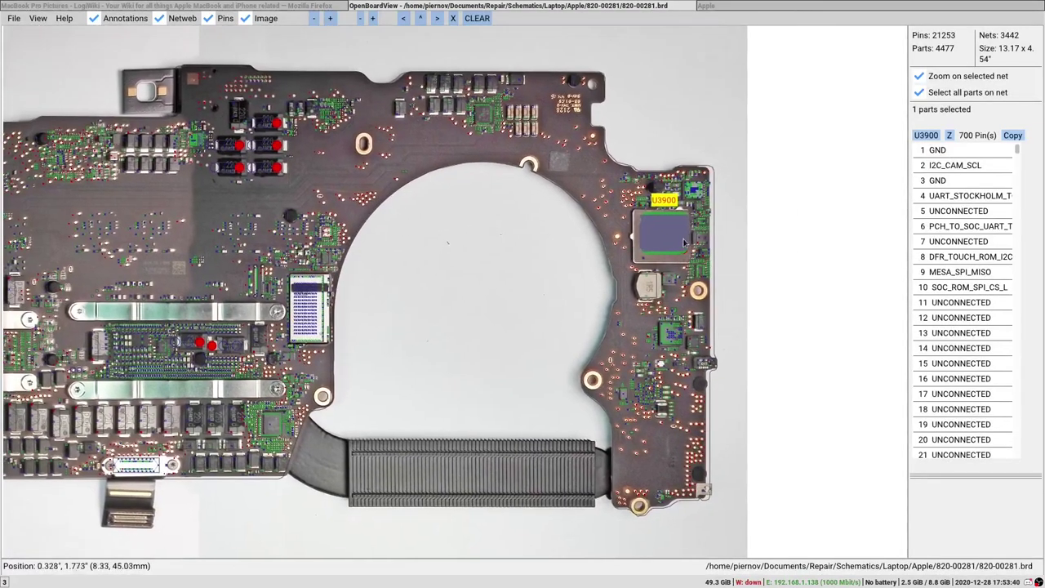
pyautogui.scroll(3, 688, 257)
pyautogui.moveTo(694, 245); pyautogui.dragTo(674, 345)
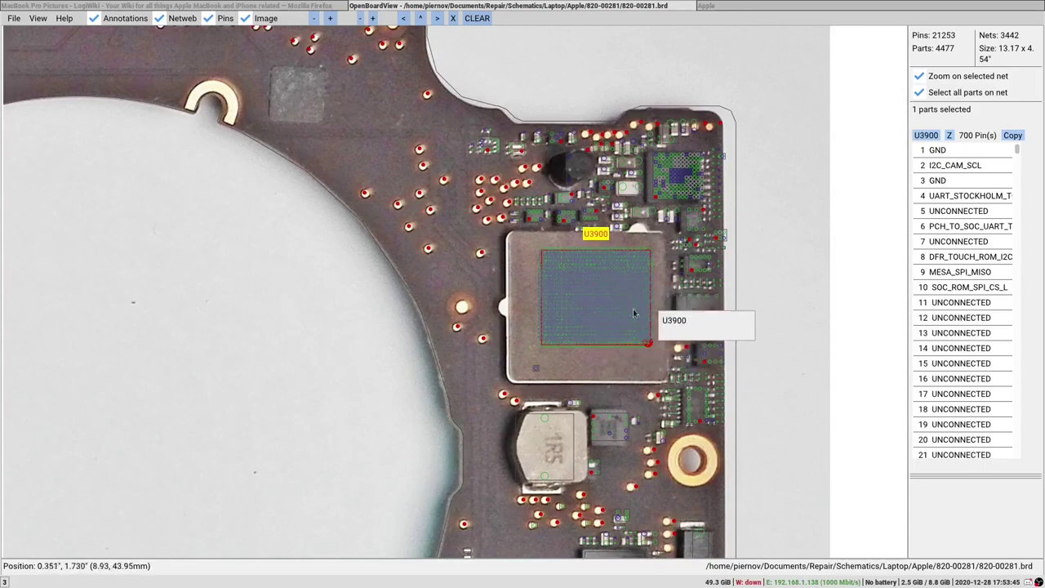
pyautogui.scroll(-5, 735, 376)
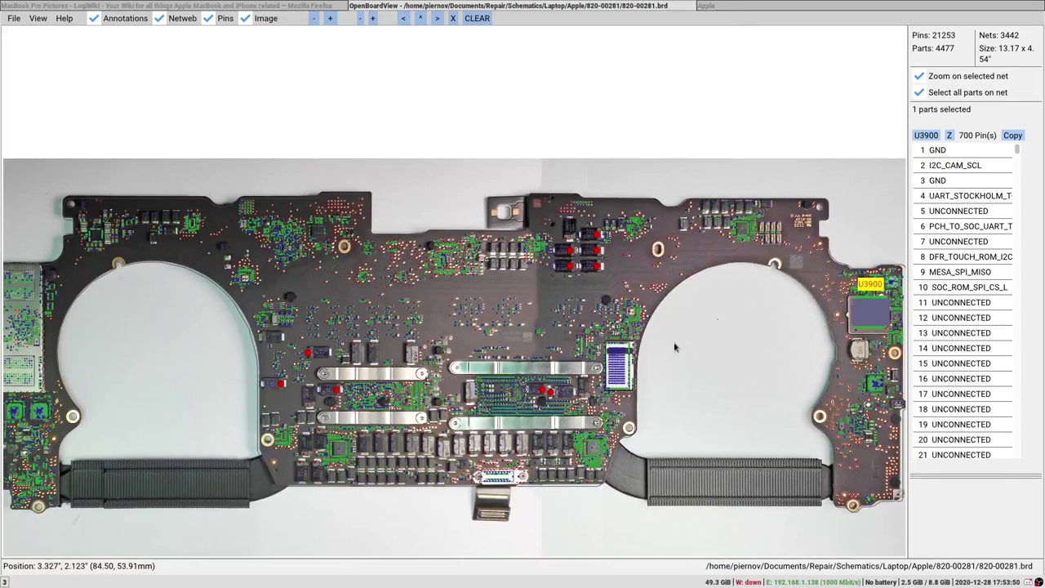
pyautogui.click(768, 368)
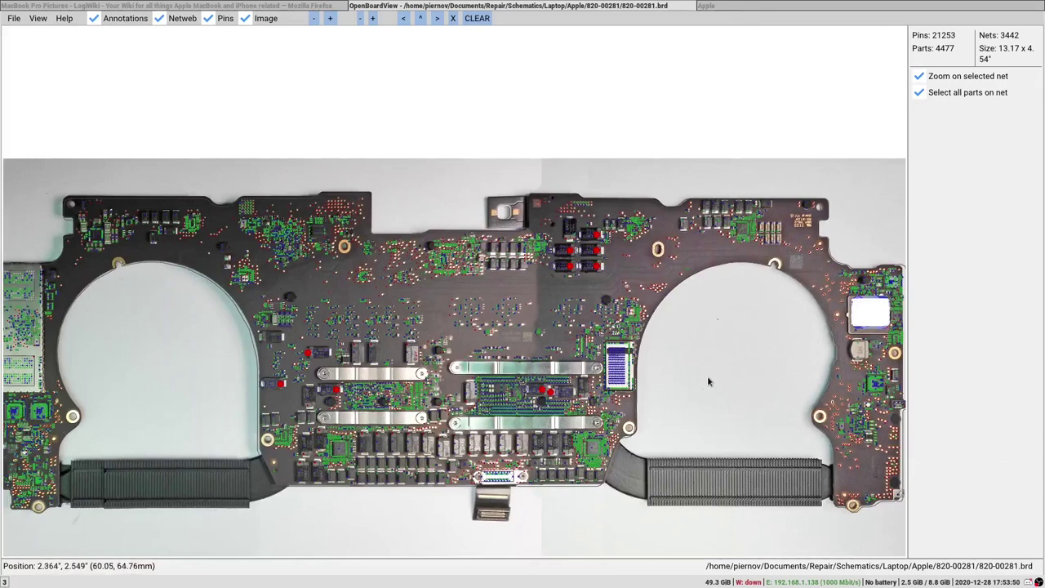
pyautogui.scroll(1, 711, 294)
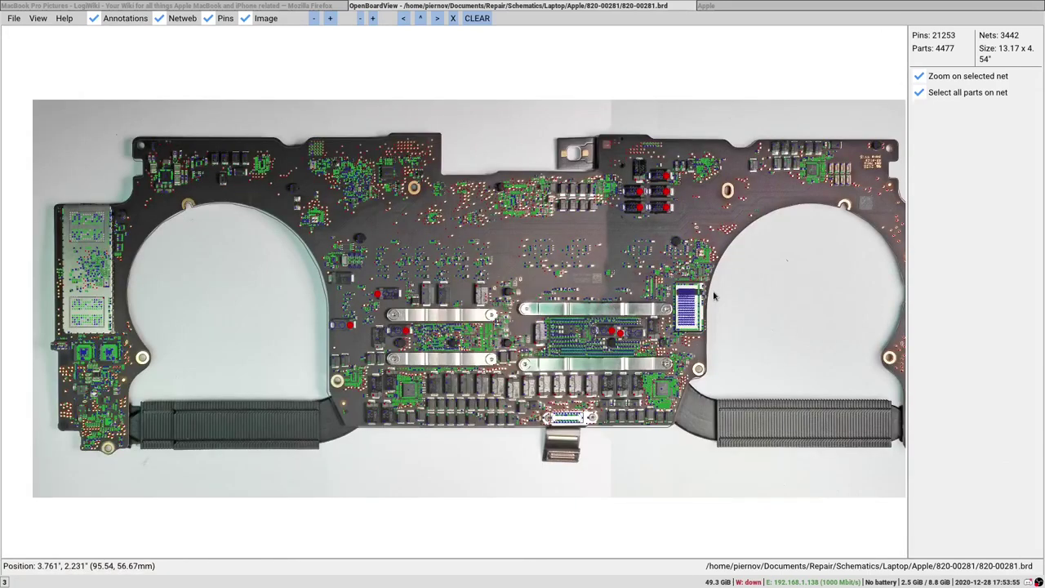
pyautogui.hotkey('ctrl', 'f')
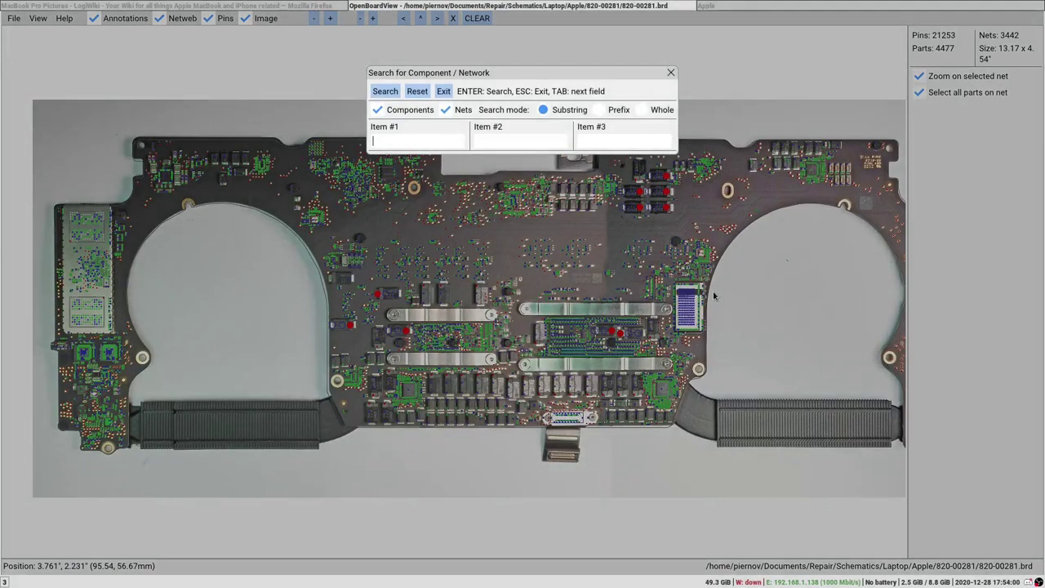
pyautogui.write('ppbus_g3h')
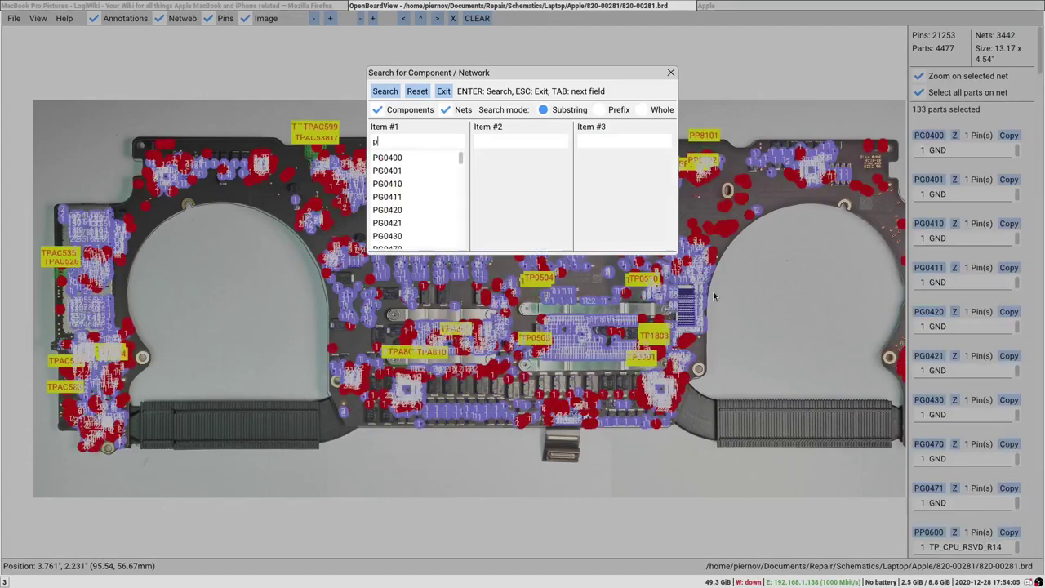
pyautogui.press('Return')
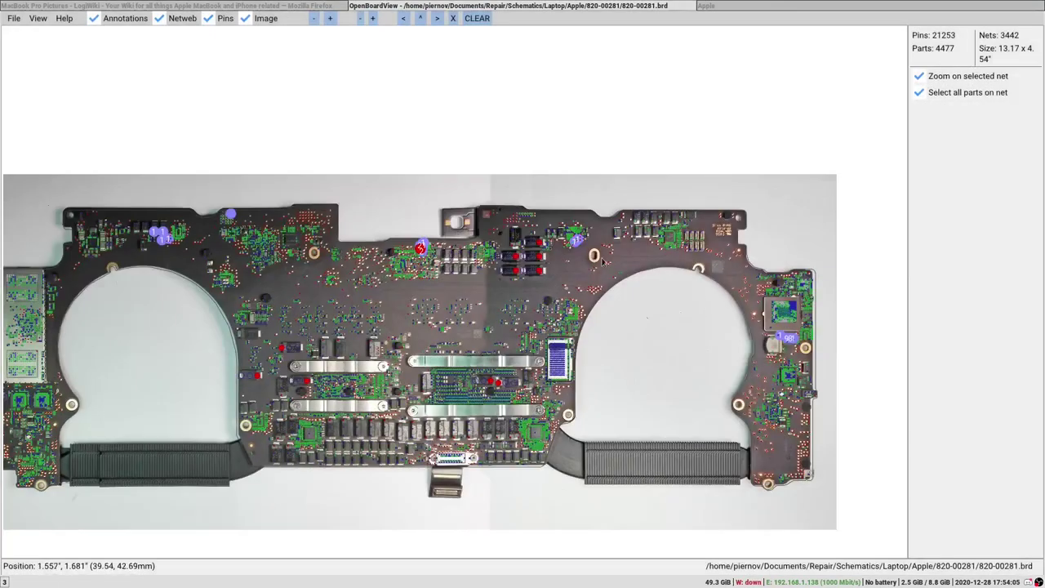
pyautogui.scroll(5, 603, 260)
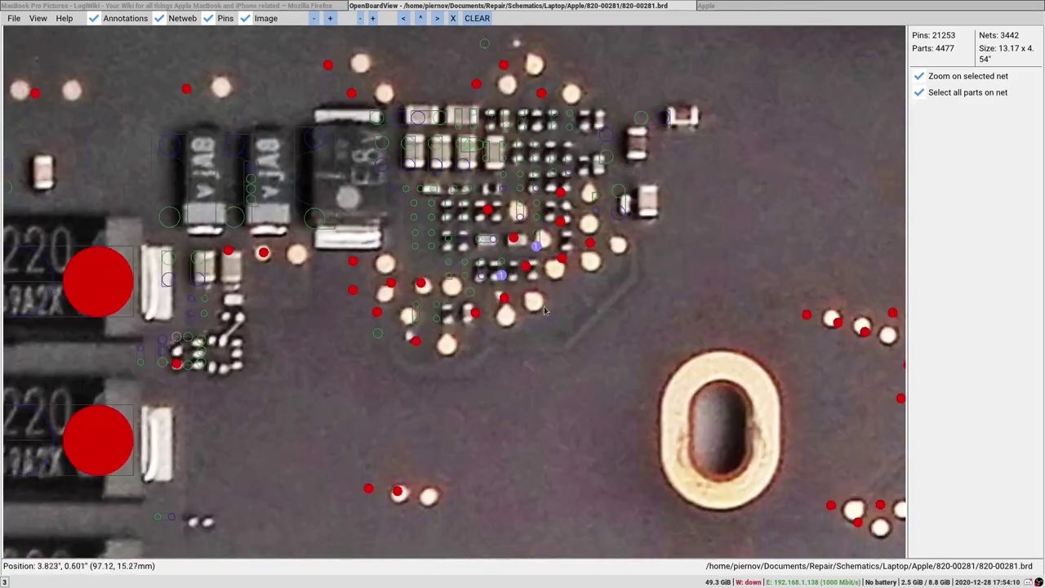
pyautogui.click(500, 278)
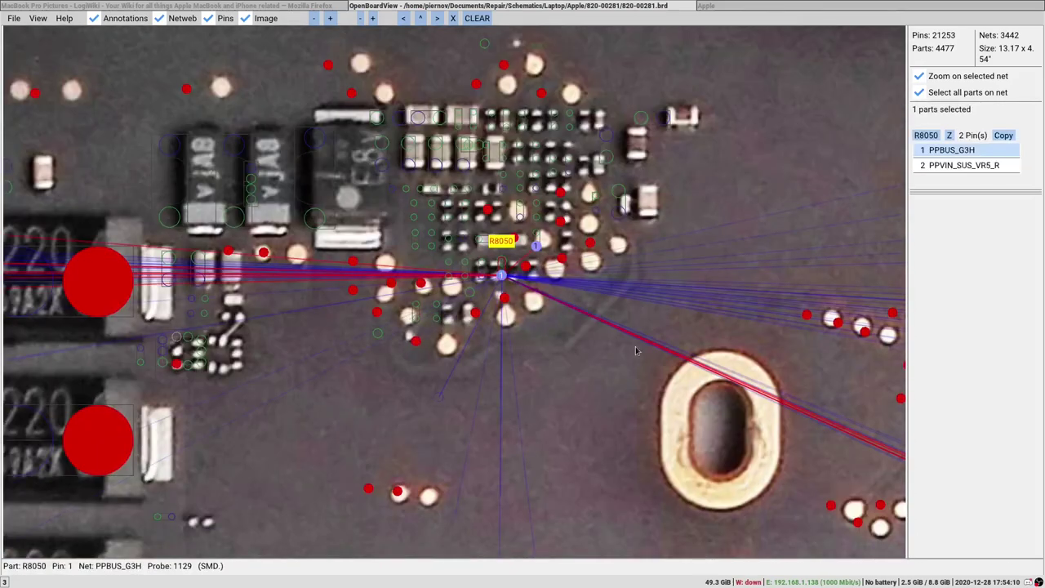
pyautogui.scroll(-10, 562, 308)
pyautogui.scroll(3, 257, 343)
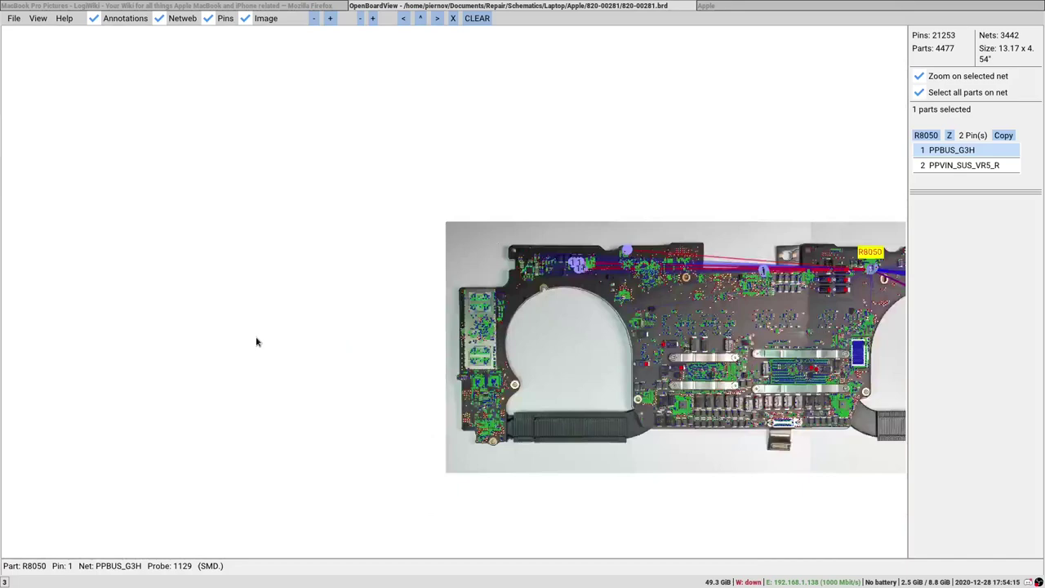
pyautogui.moveTo(256, 343); pyautogui.dragTo(370, 343)
pyautogui.scroll(2, 579, 303)
pyautogui.moveTo(579, 303); pyautogui.dragTo(596, 539)
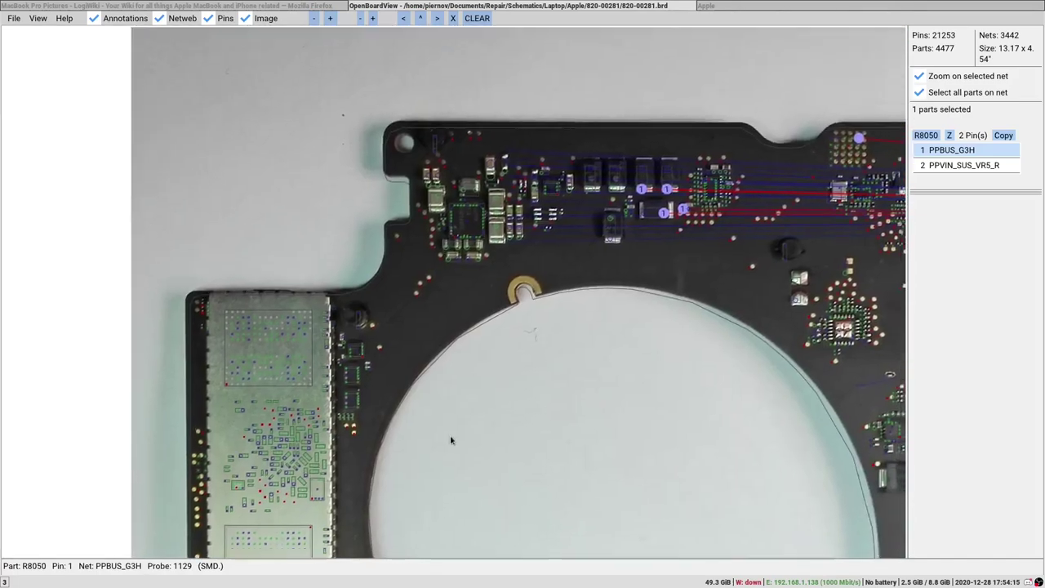
pyautogui.scroll(4, 619, 260)
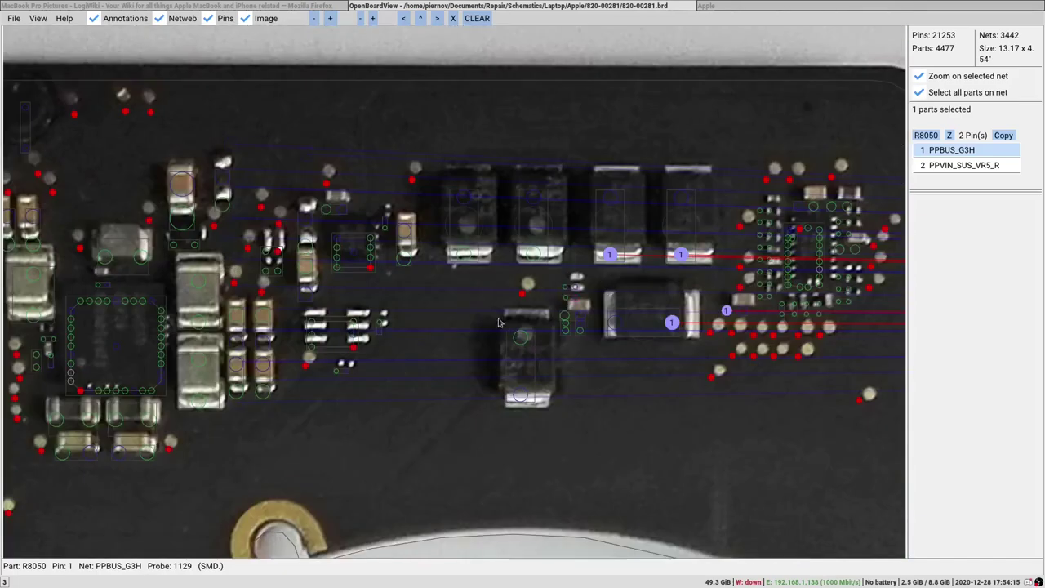
pyautogui.click(610, 255)
pyautogui.scroll(-8, 592, 259)
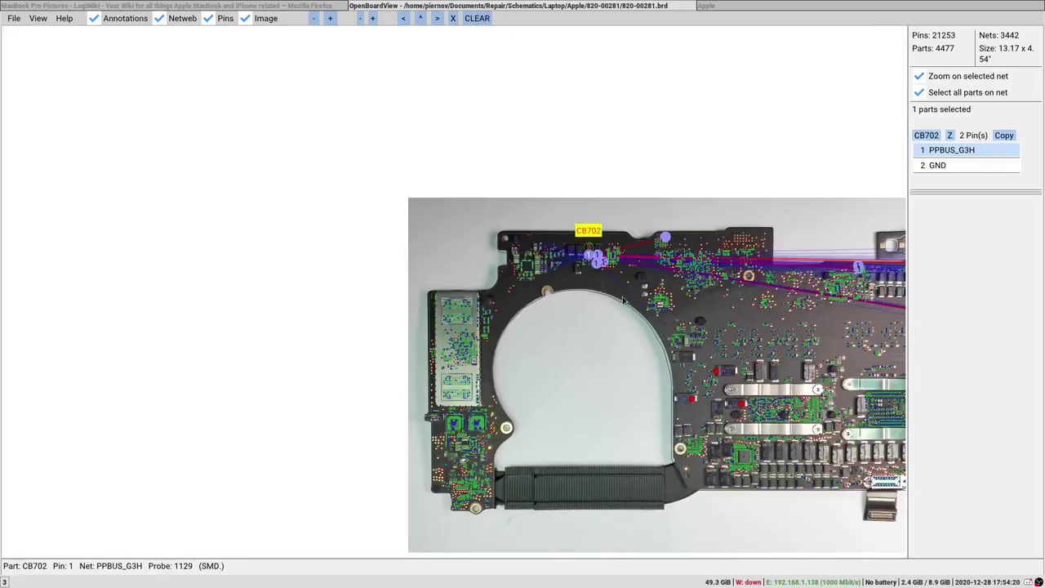
pyautogui.scroll(6, 646, 367)
pyautogui.scroll(-8, 779, 378)
pyautogui.click(828, 431)
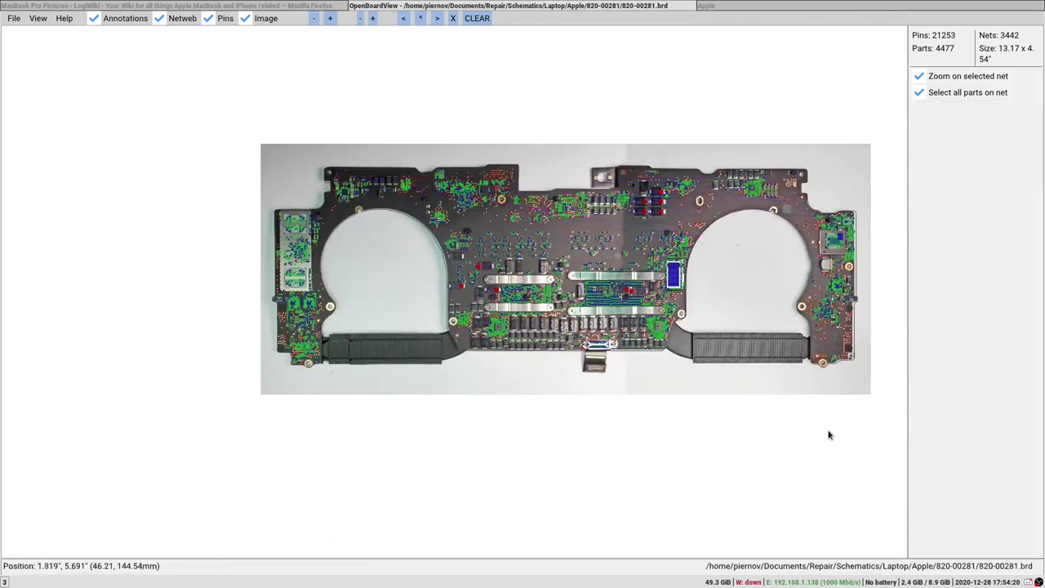
pyautogui.press('space')
pyautogui.press('space')
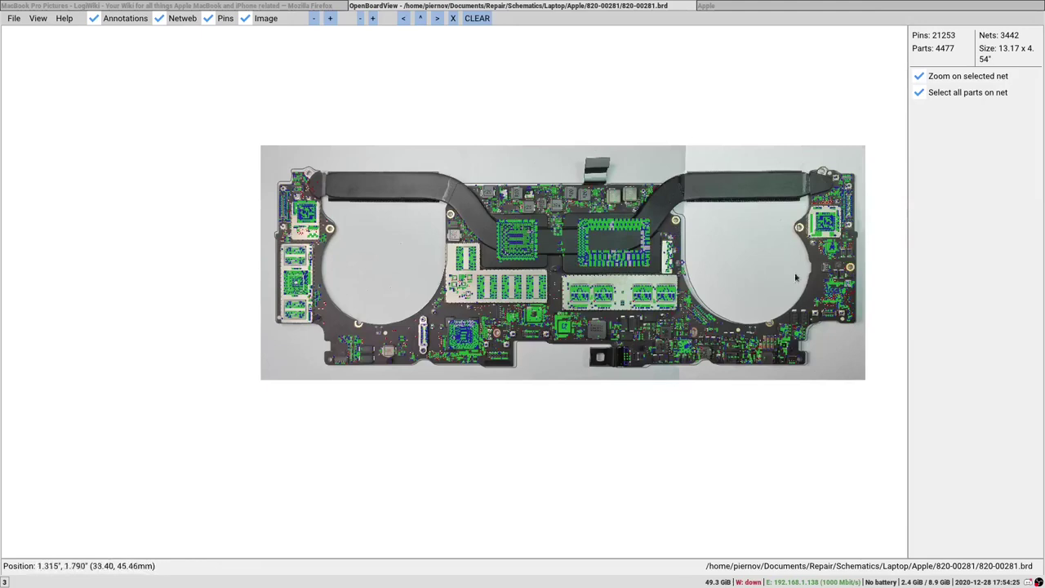
pyautogui.scroll(3, 642, 280)
pyautogui.scroll(-1, 694, 295)
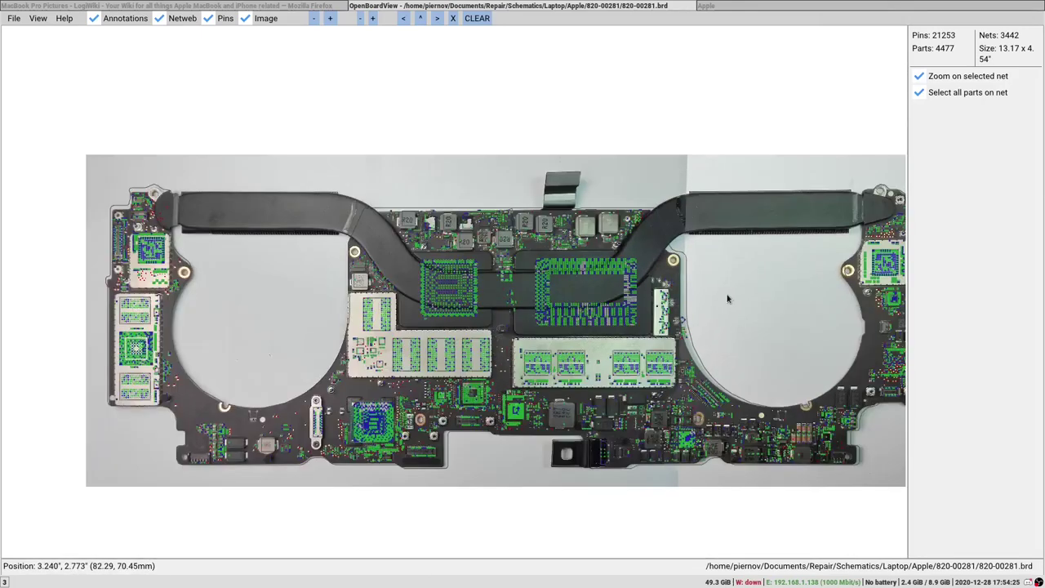
pyautogui.moveTo(728, 299); pyautogui.dragTo(654, 309)
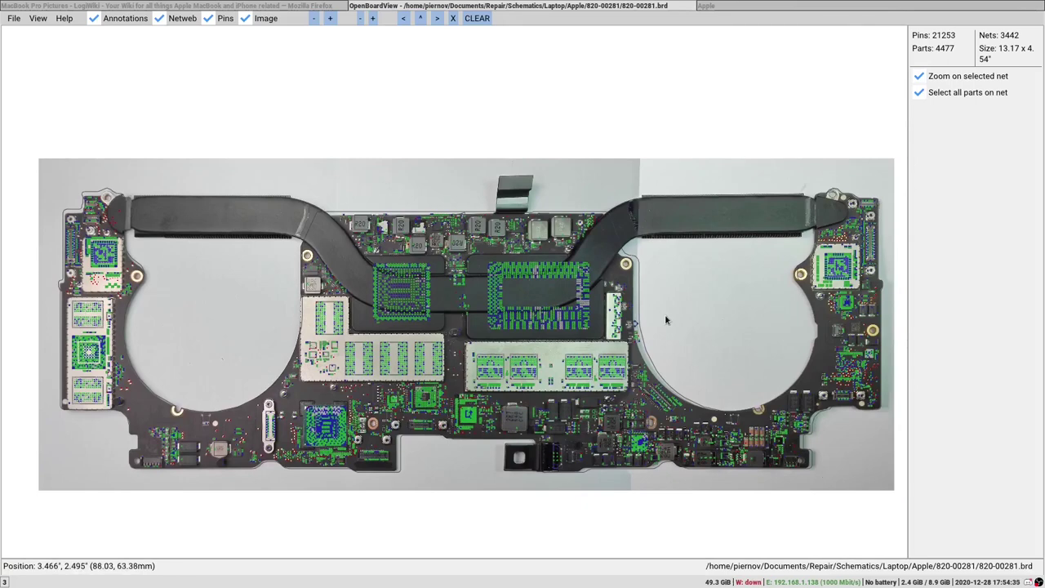
pyautogui.moveTo(662, 315); pyautogui.dragTo(548, 313)
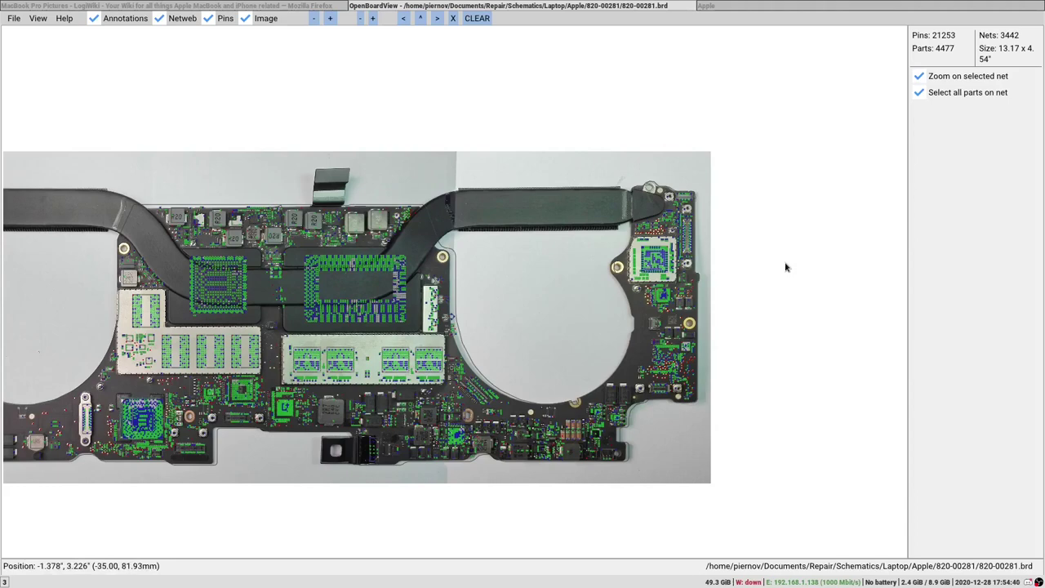
pyautogui.moveTo(431, 314); pyautogui.dragTo(582, 310)
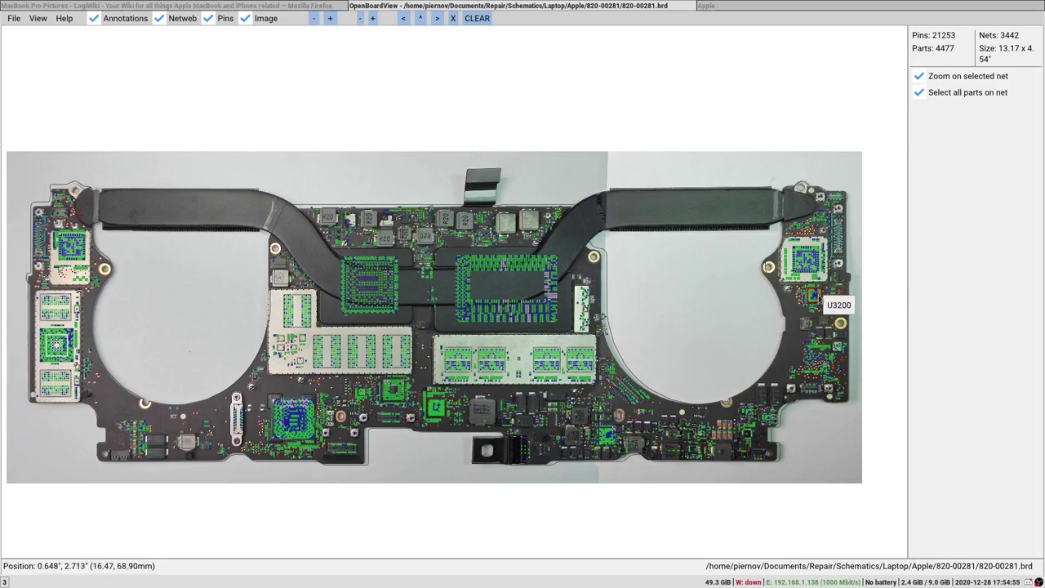
pyautogui.moveTo(876, 285); pyautogui.dragTo(823, 285)
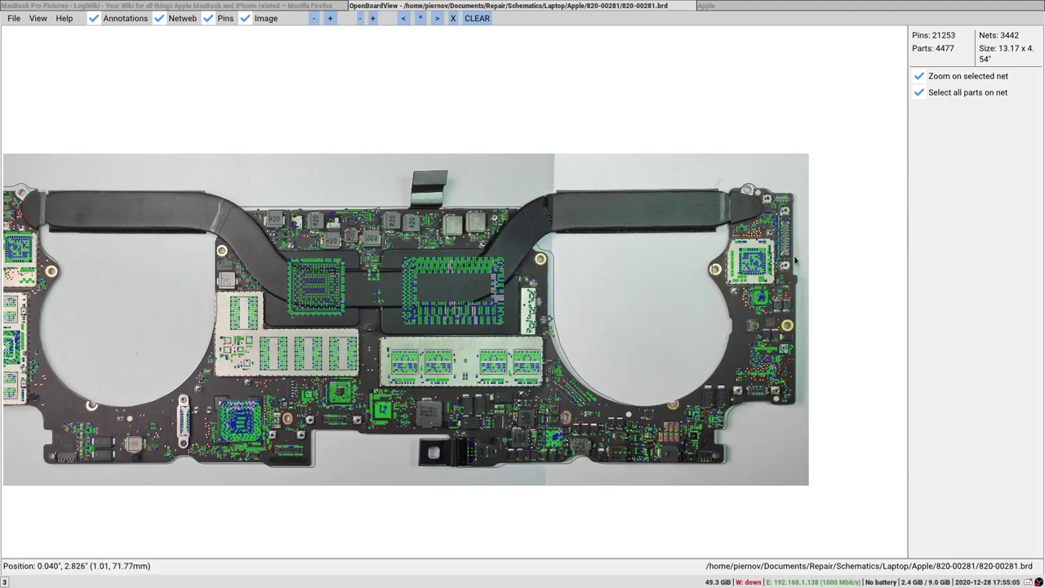
pyautogui.moveTo(502, 511); pyautogui.dragTo(672, 497)
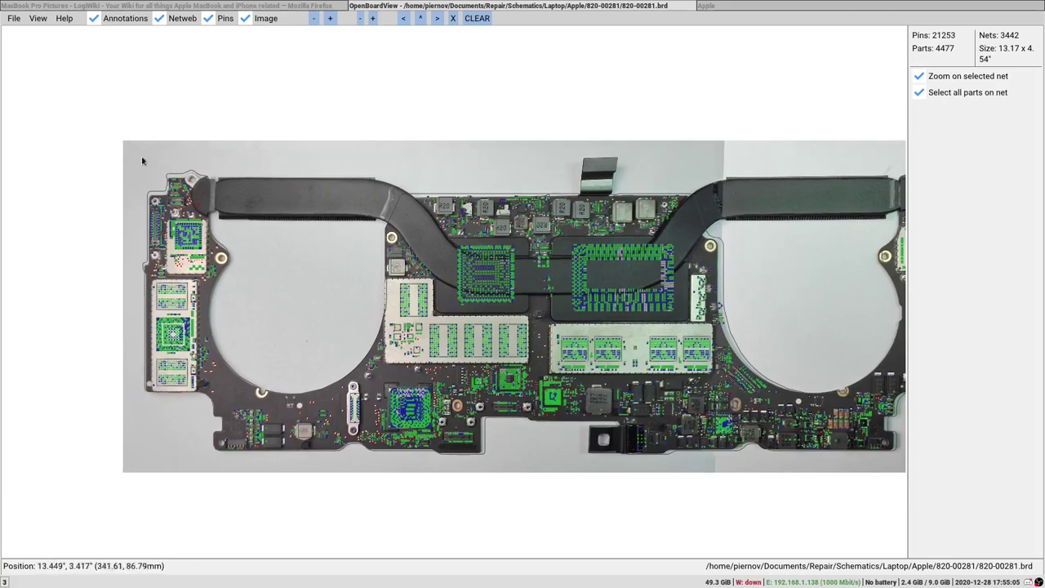
pyautogui.moveTo(513, 502); pyautogui.dragTo(346, 477)
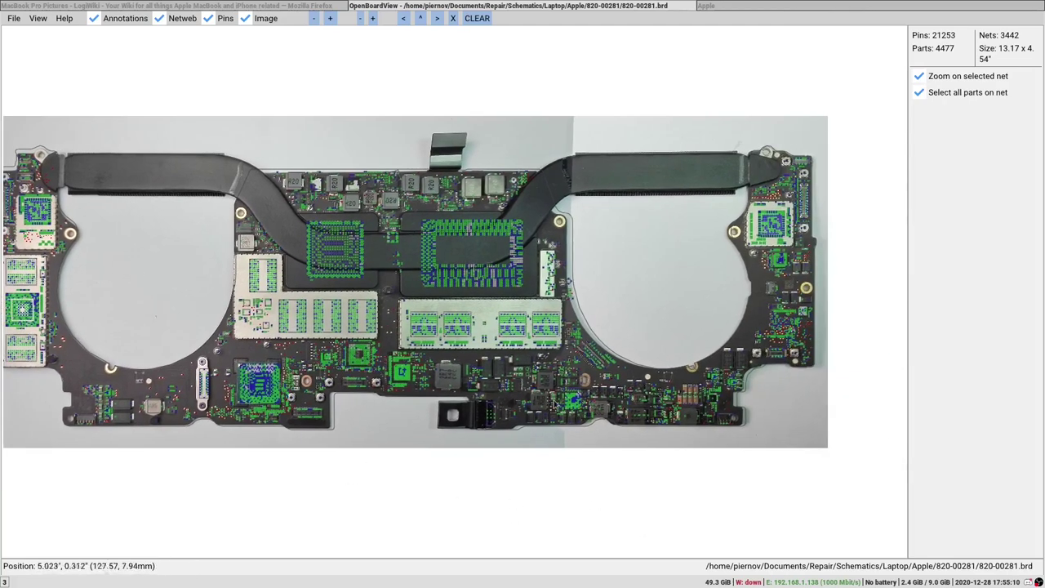
pyautogui.scroll(5, 784, 253)
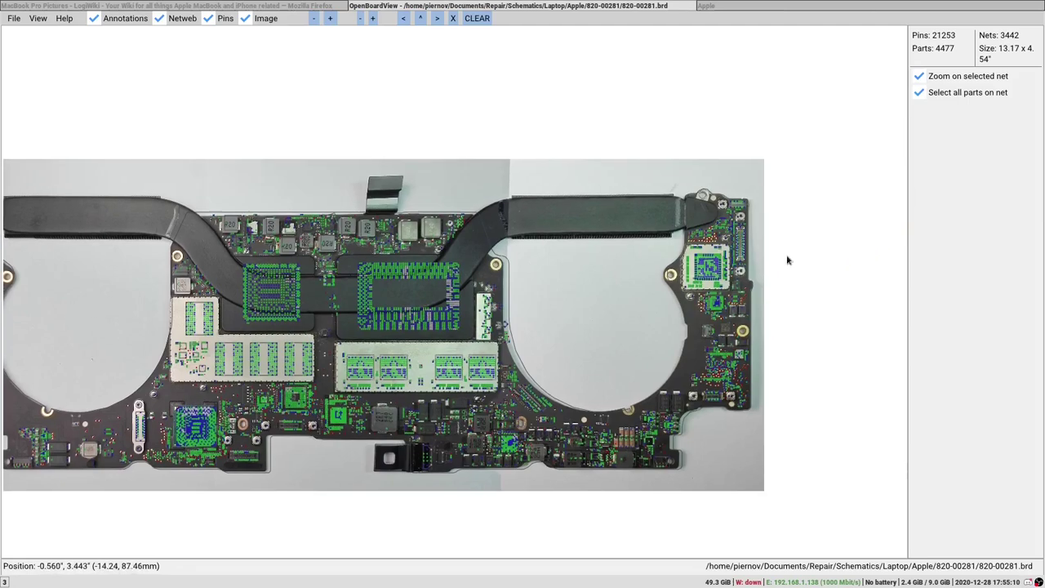
pyautogui.scroll(4, 755, 261)
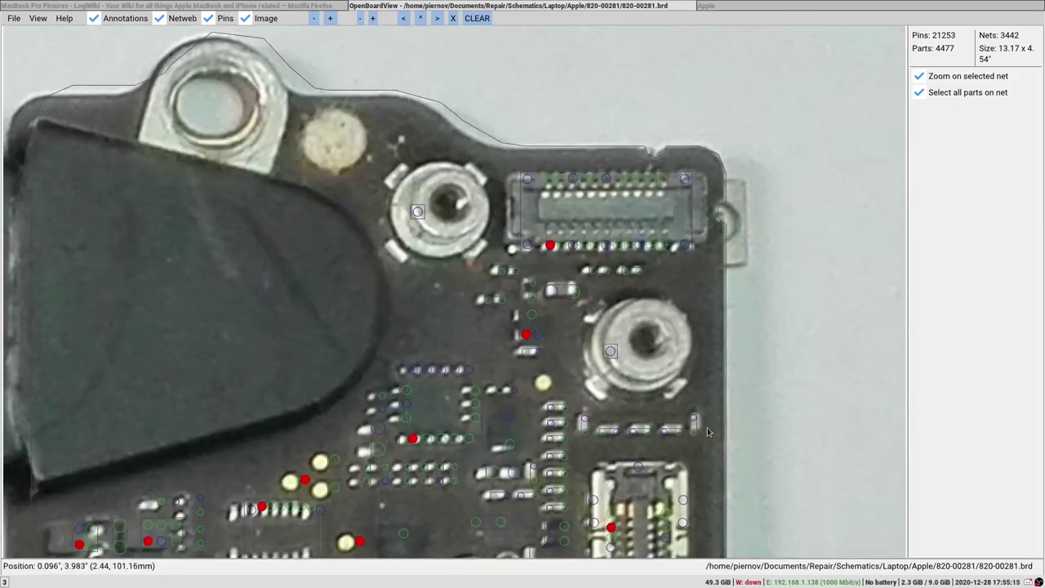
pyautogui.scroll(-8, 771, 210)
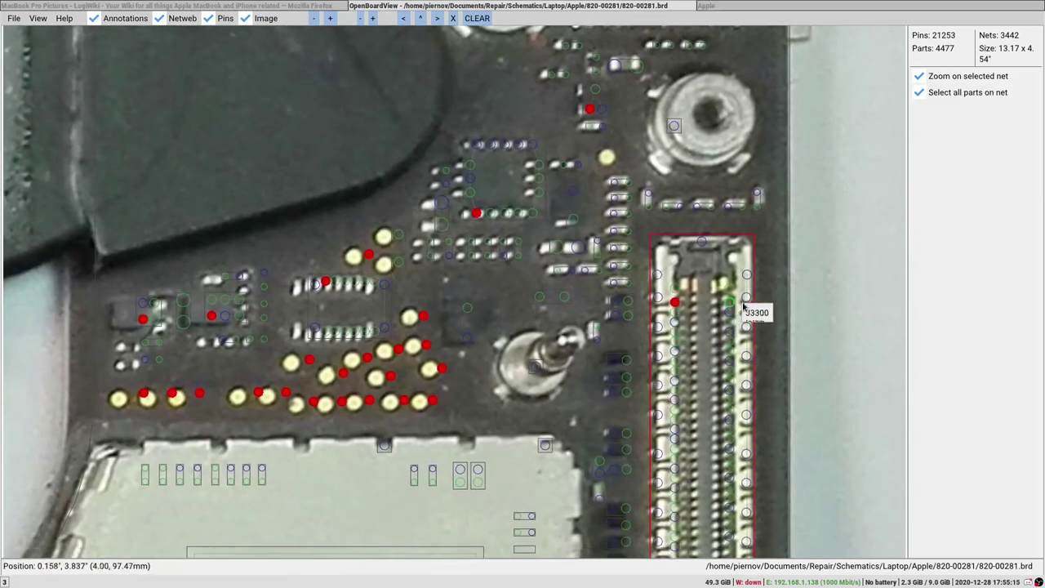
pyautogui.scroll(3, 535, 365)
pyautogui.scroll(4, 534, 364)
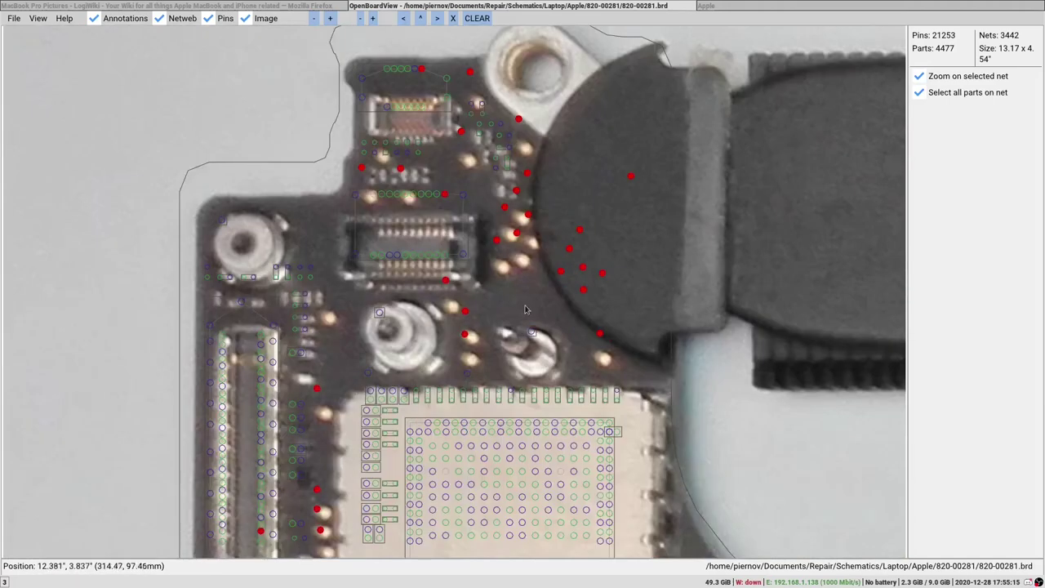
pyautogui.scroll(-1, 396, 200)
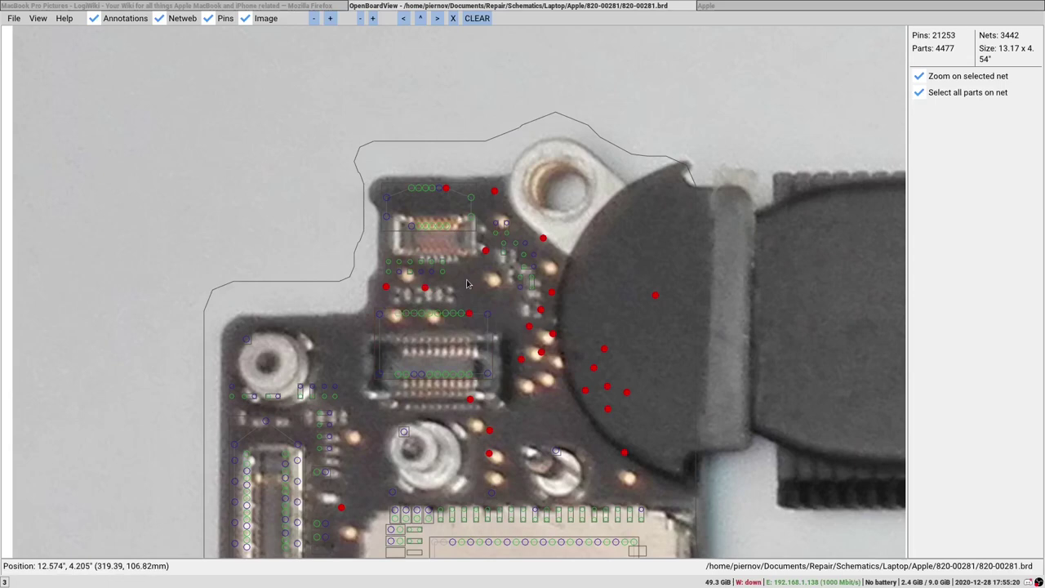
pyautogui.scroll(2, 468, 283)
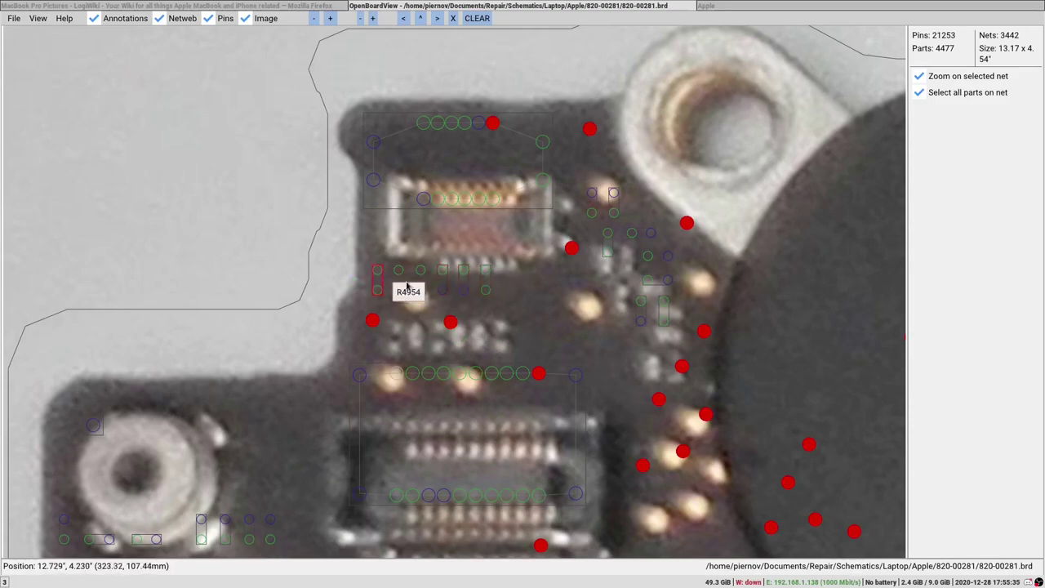
pyautogui.scroll(-10, 485, 286)
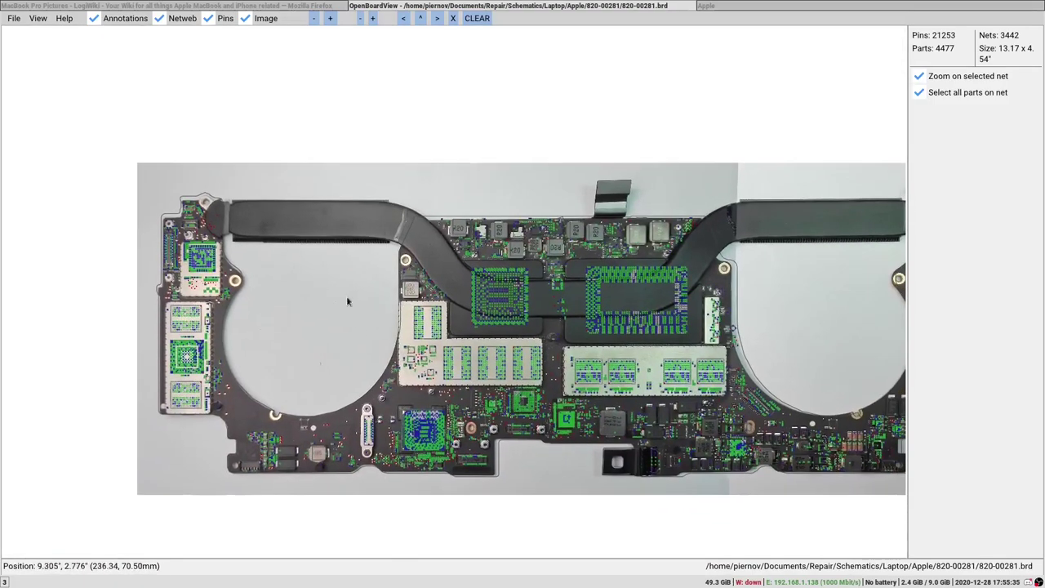
pyautogui.scroll(-1, 415, 302)
pyautogui.scroll(1, 682, 344)
pyautogui.moveTo(690, 343); pyautogui.dragTo(722, 346)
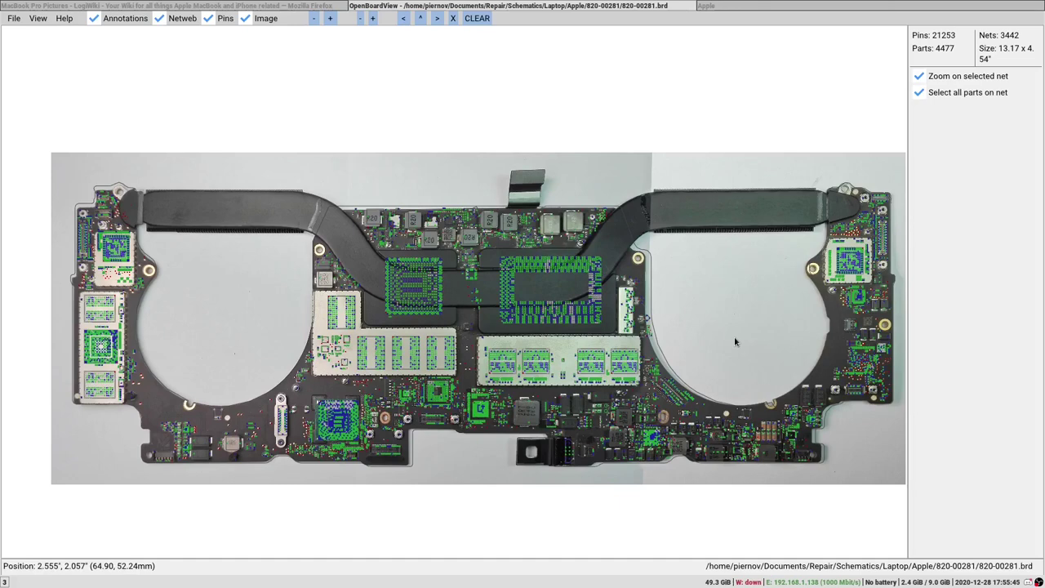
# Bring Firefox forward on the LogiWiki Main Page tab, scrolled to the top
pyautogui.click(198, 5)
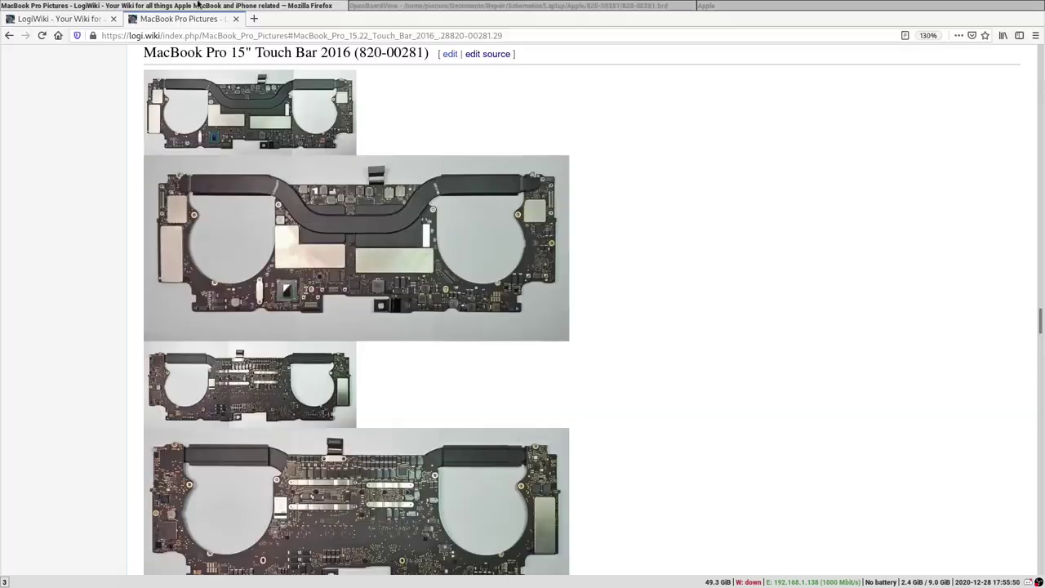
pyautogui.click(59, 18)
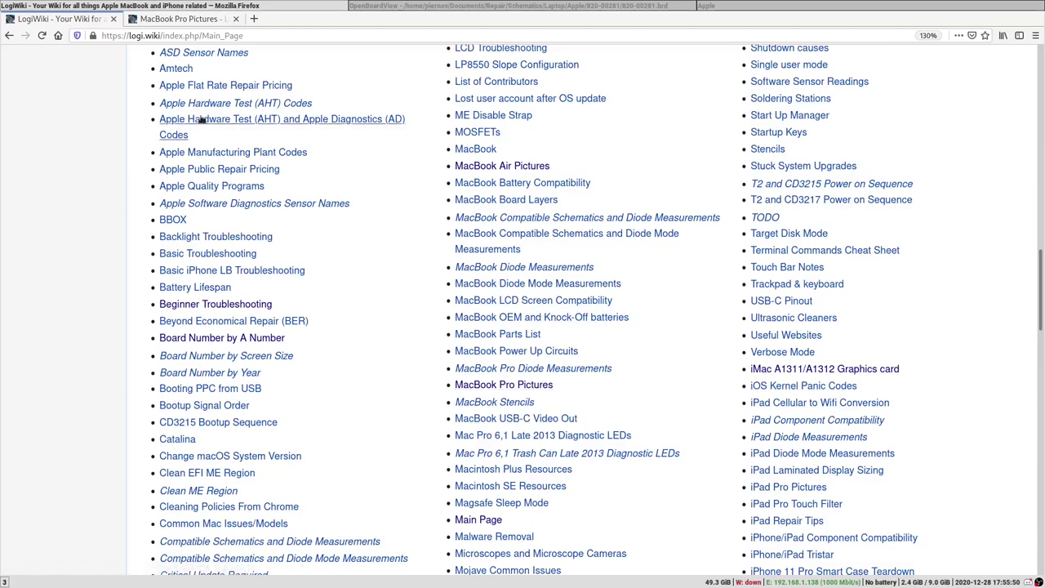
pyautogui.scroll(10, 1039, 186)
pyautogui.scroll(5, 1039, 186)
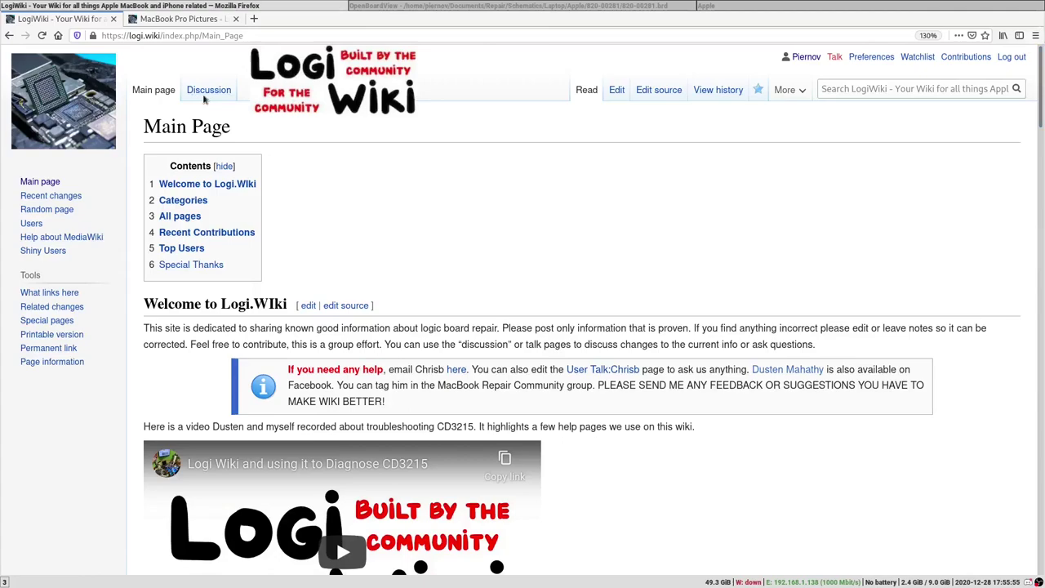
pyautogui.click(128, 41)
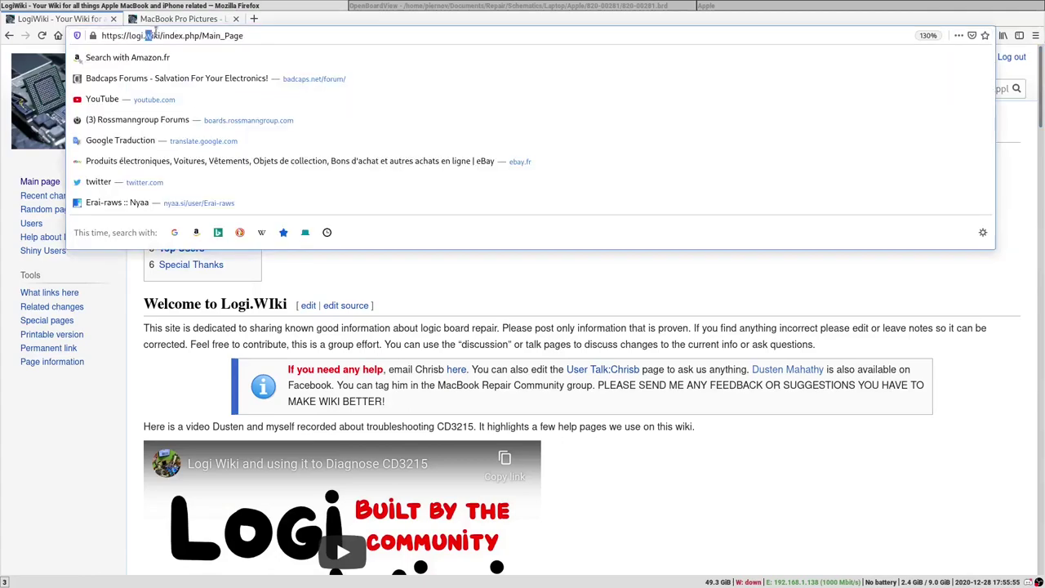
pyautogui.press('Escape')
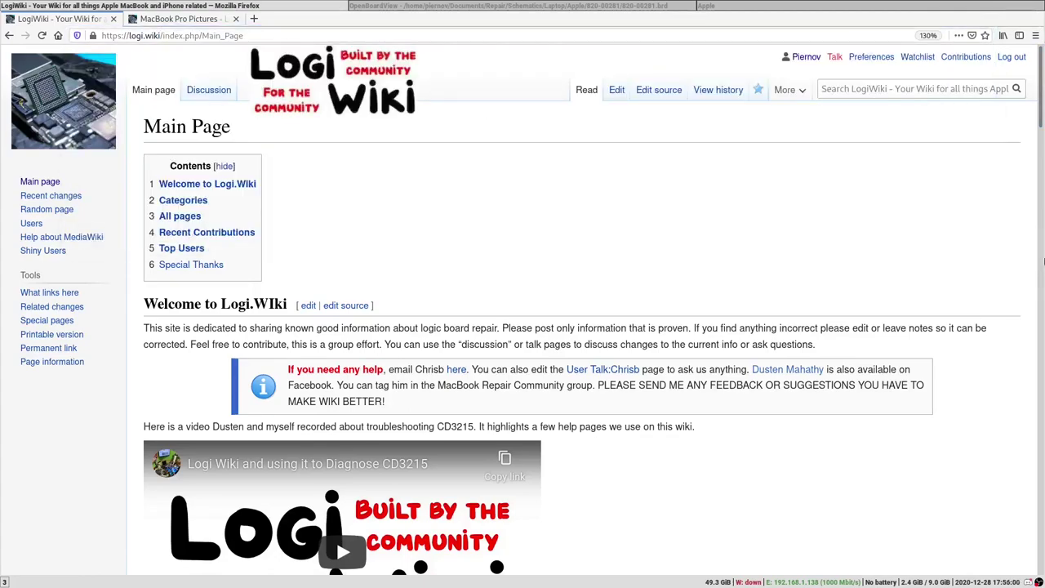
# Open MacBook Air Pictures in a background tab and switch to MacBook Pro Pictures
pyautogui.scroll(-10, 980, 273)
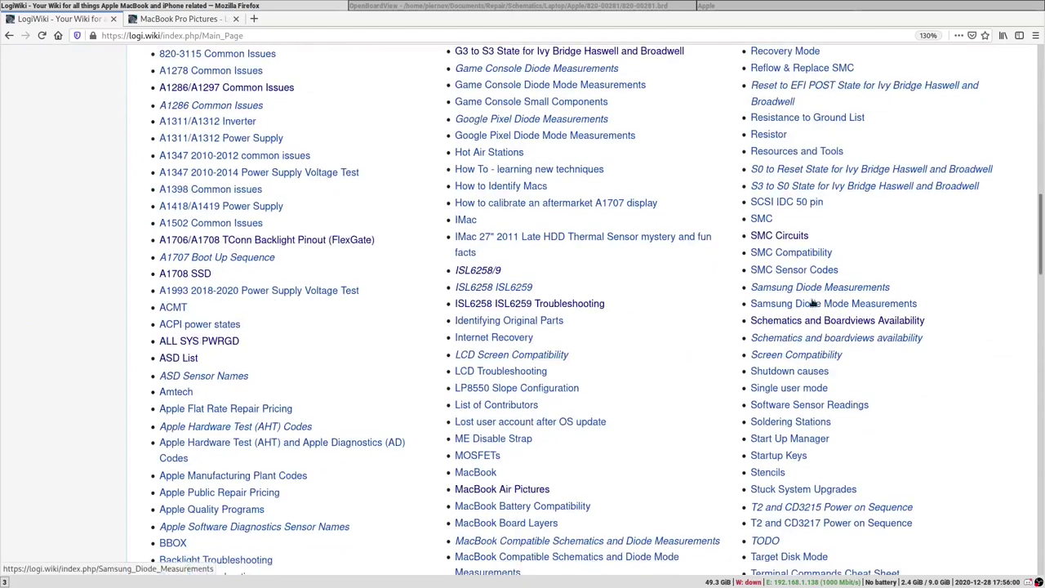
pyautogui.scroll(-5, 812, 302)
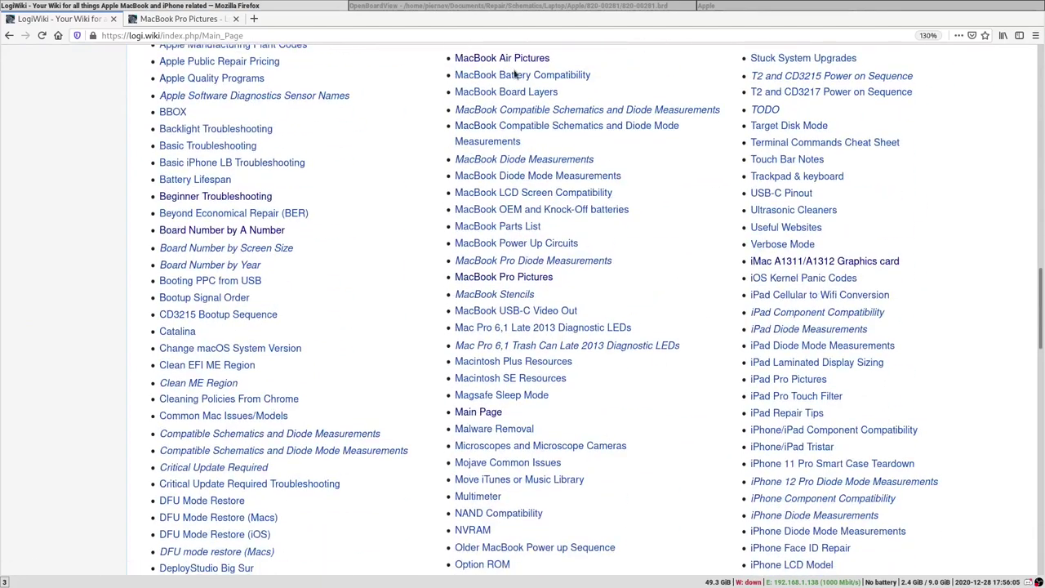
pyautogui.middleClick(502, 59)
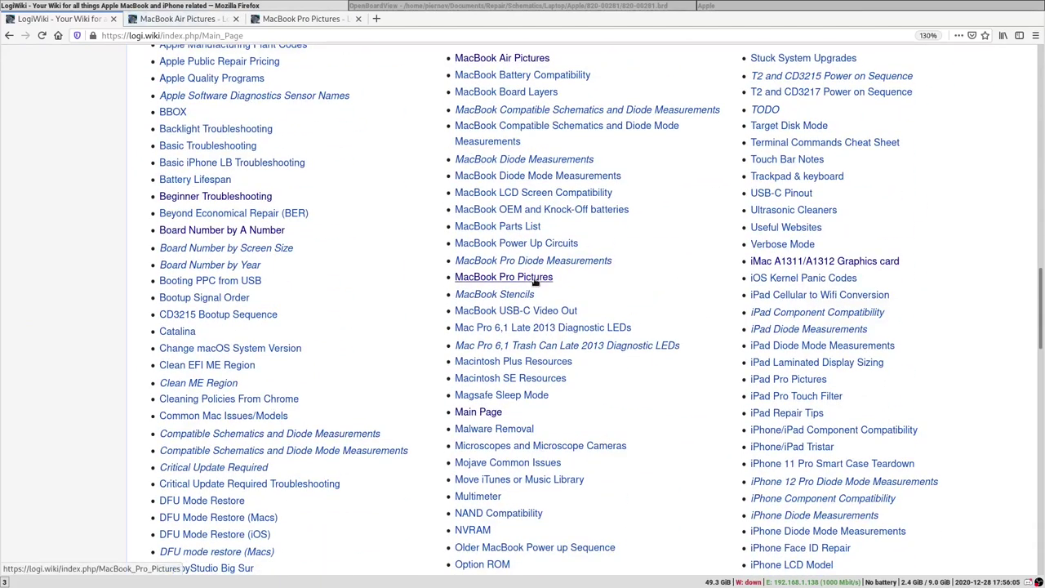
pyautogui.hotkey('ctrl', 'Tab')
pyautogui.hotkey('ctrl', 'Tab')
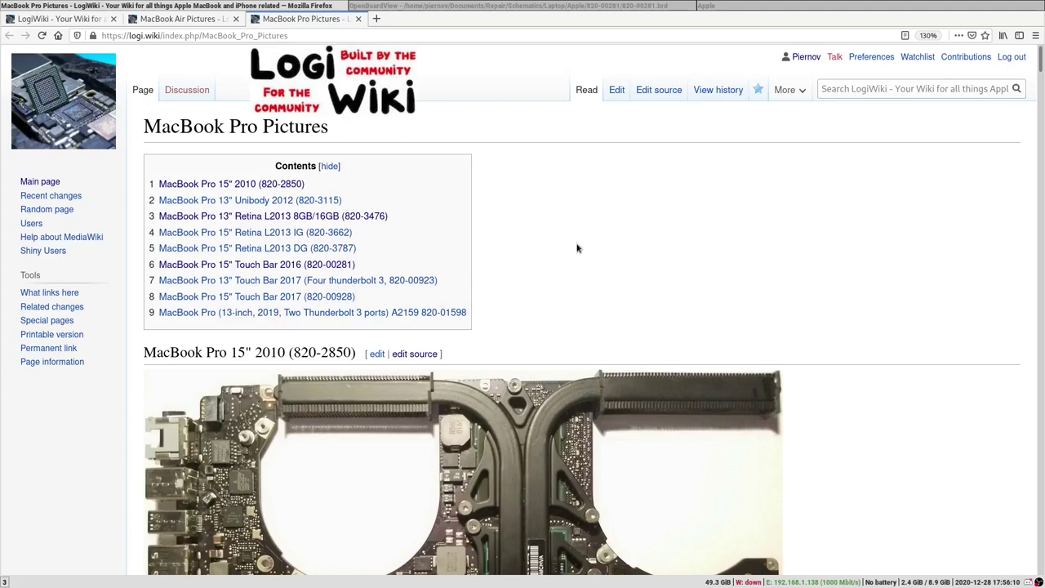
pyautogui.moveTo(348, 179); pyautogui.dragTo(477, 319)
pyautogui.click(477, 323)
pyautogui.moveTo(361, 267); pyautogui.dragTo(154, 270)
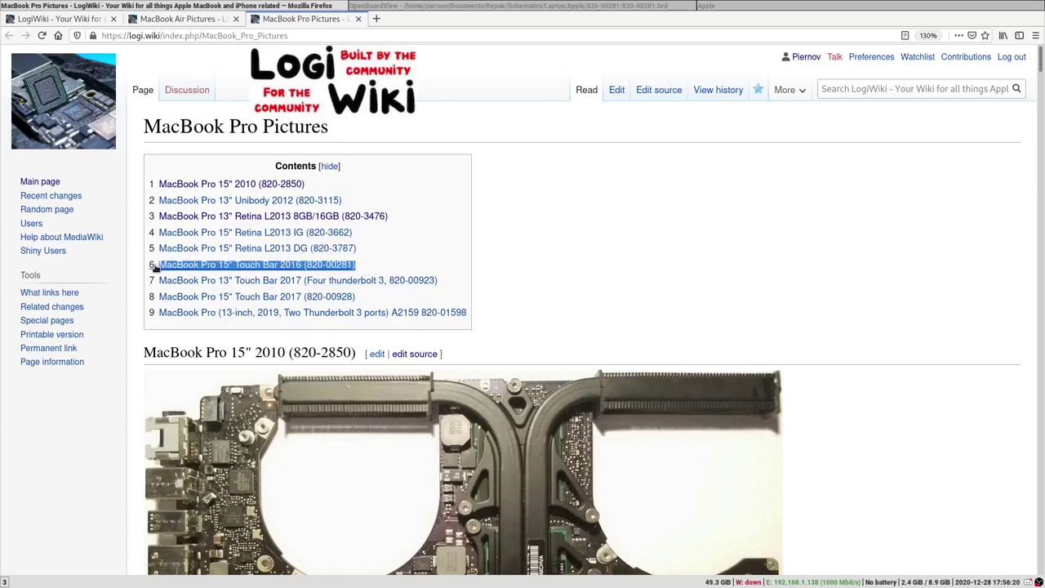
pyautogui.click(316, 266)
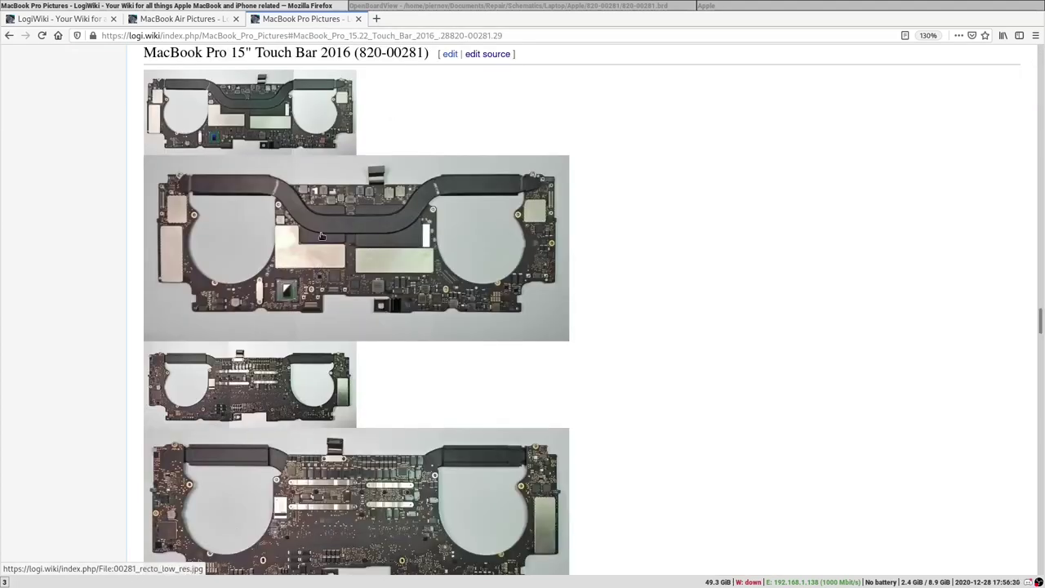
# Select the whole background image configuration block using the 00281 composite images
pyautogui.scroll(-3, 465, 143)
pyautogui.scroll(-1, 482, 325)
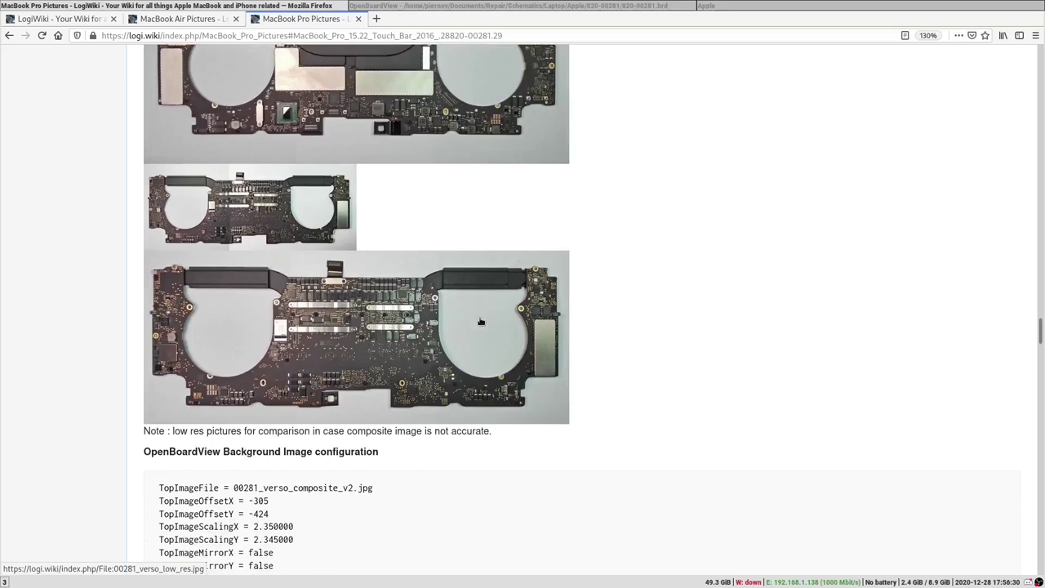
pyautogui.scroll(-2, 620, 273)
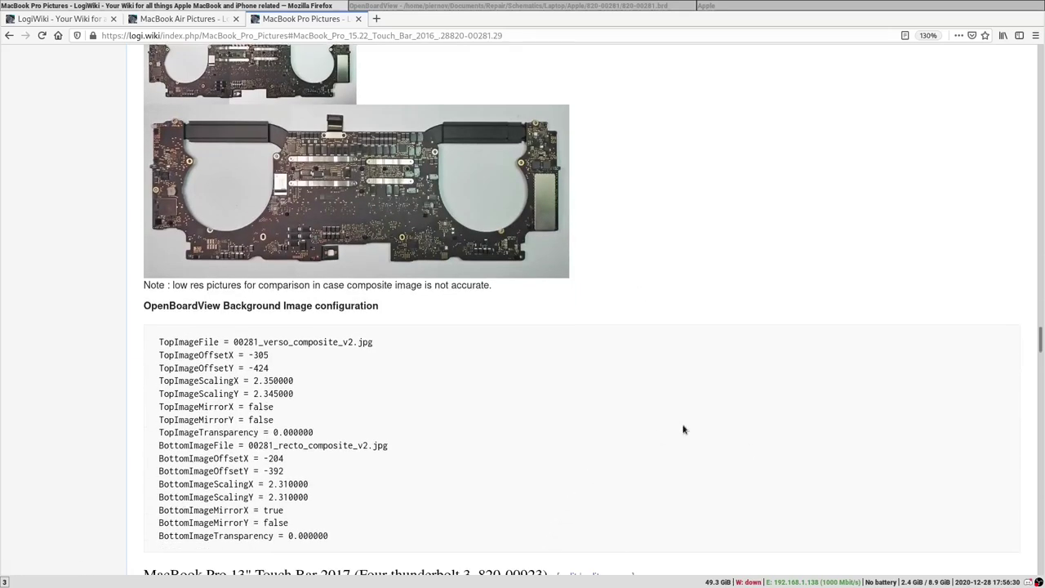
pyautogui.scroll(-1, 163, 304)
pyautogui.moveTo(150, 266); pyautogui.dragTo(385, 471)
pyautogui.click(430, 470)
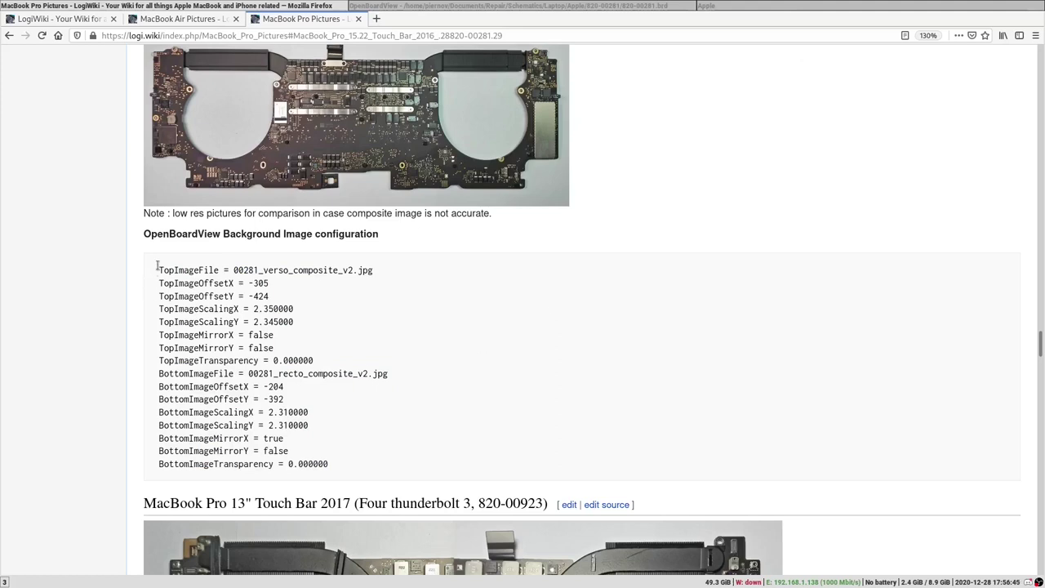
pyautogui.moveTo(158, 265); pyautogui.dragTo(422, 473)
pyautogui.moveTo(359, 466); pyautogui.dragTo(398, 262)
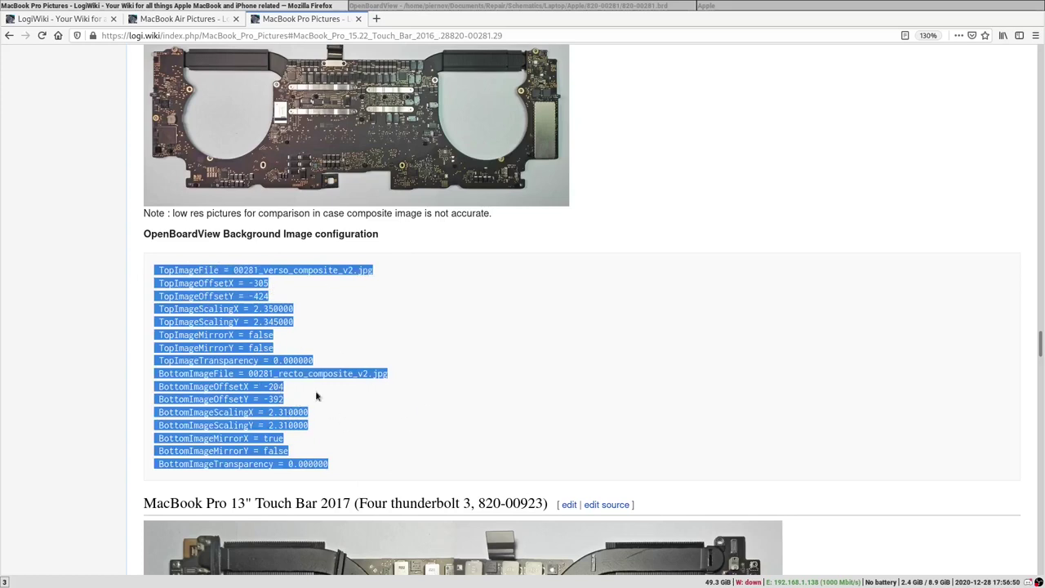
# In the file manager, open folder 820-00281 and select 820-00281.brd.conf
pyautogui.click(751, 5)
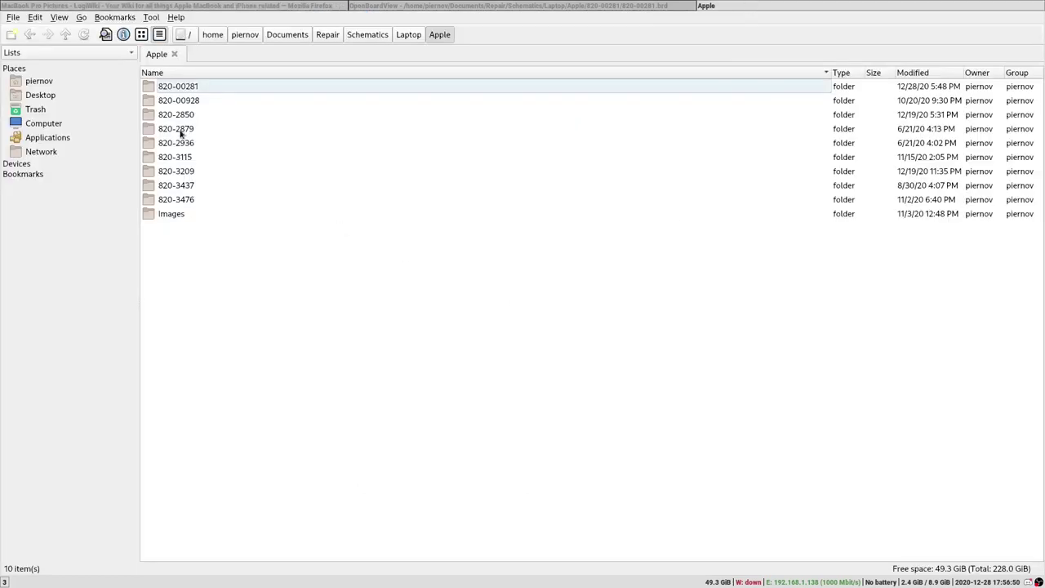
pyautogui.doubleClick(199, 86)
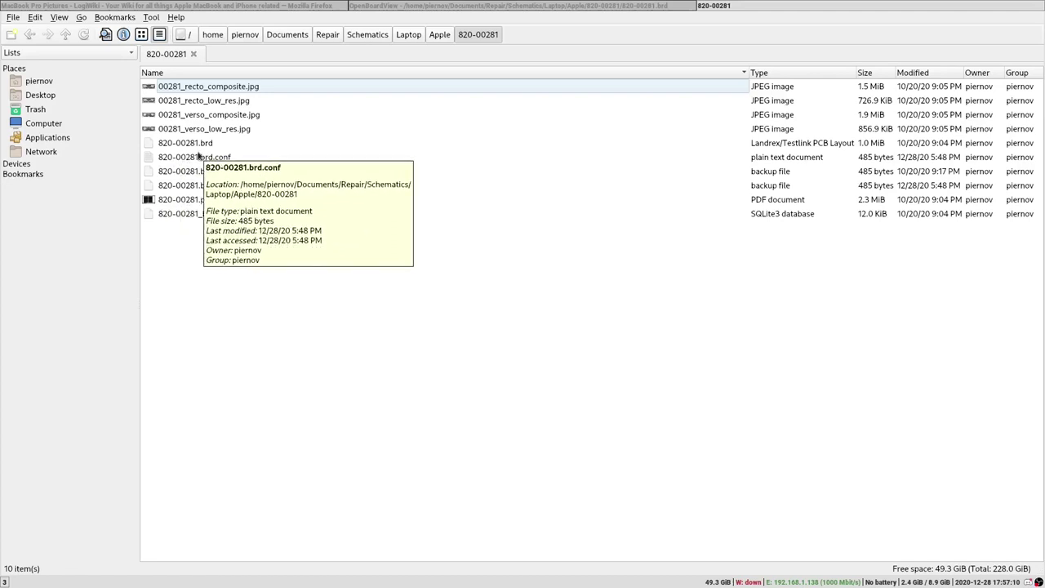
pyautogui.click(222, 160)
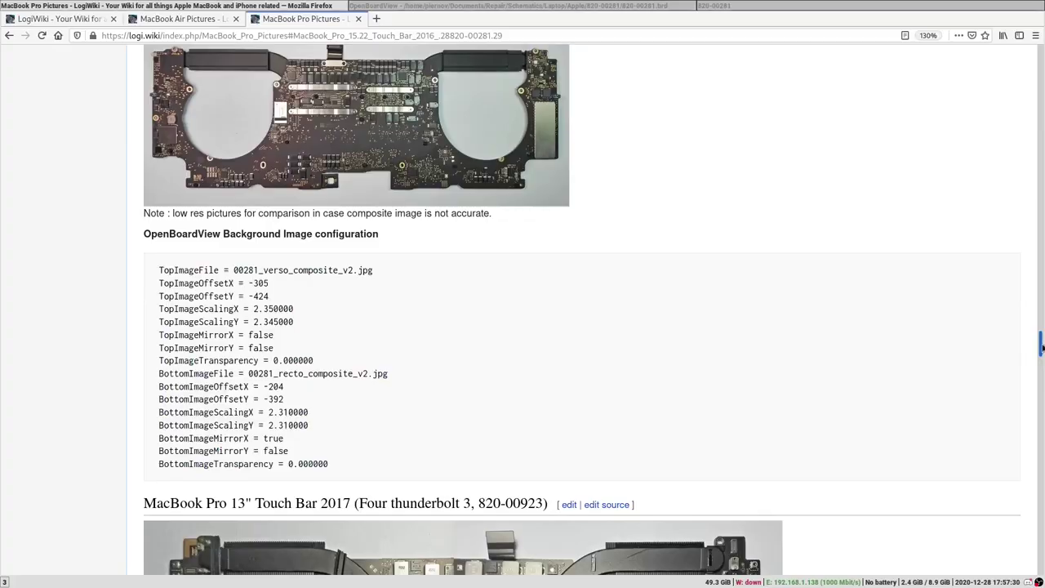
pyautogui.moveTo(1041, 375); pyautogui.dragTo(1041, 59)
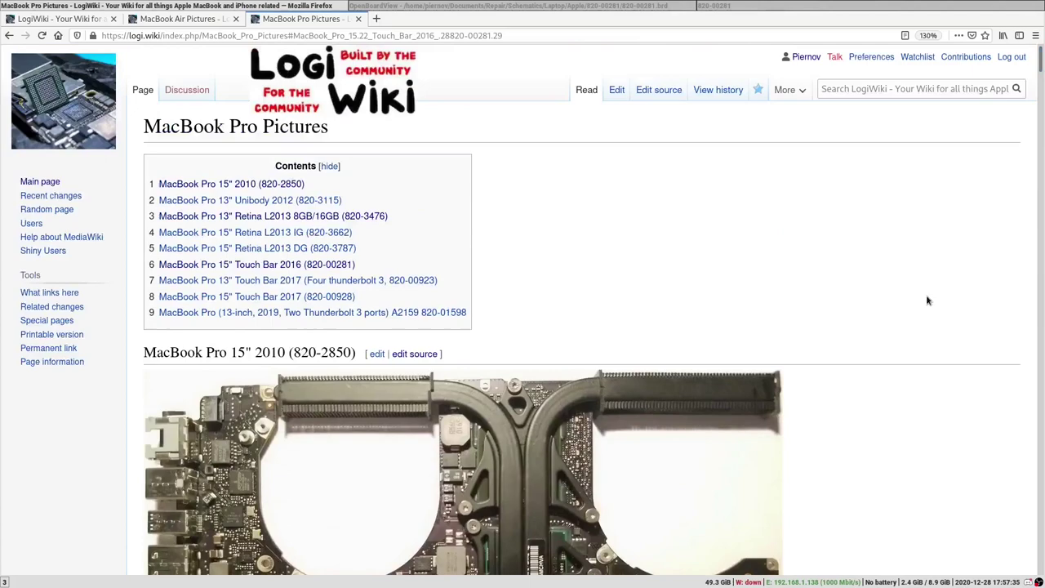
# Scroll down the MacBook Pro Pictures page through the board photos
pyautogui.scroll(-3, 898, 261)
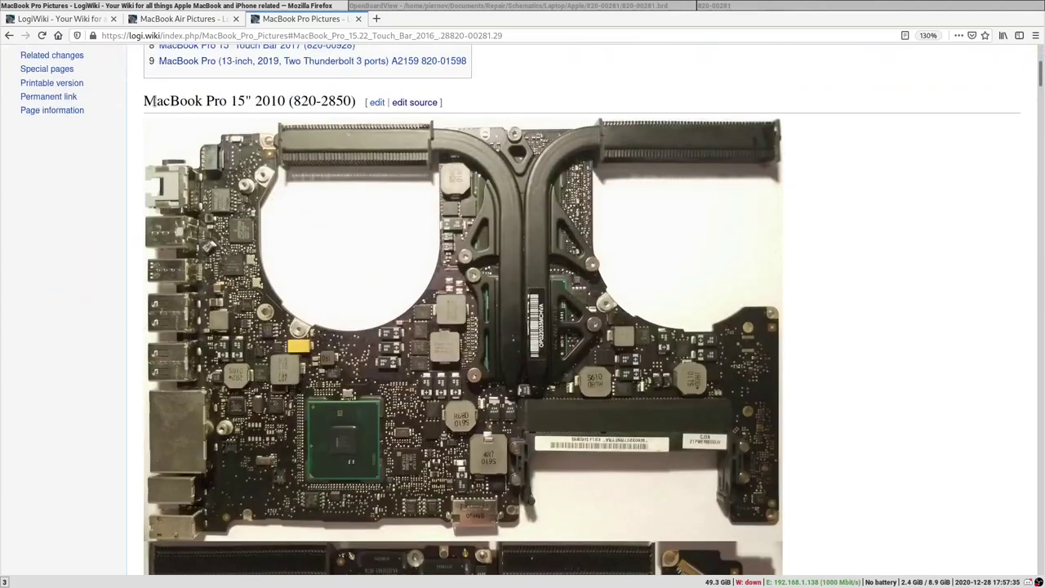
pyautogui.moveTo(153, 101); pyautogui.dragTo(346, 101)
pyautogui.click(352, 122)
pyautogui.scroll(-3, 342, 156)
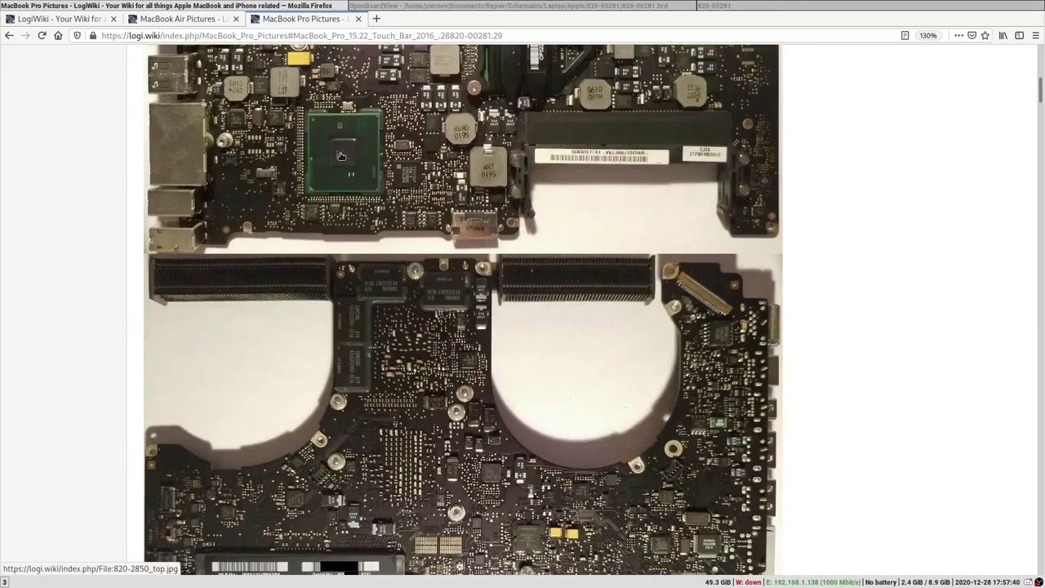
pyautogui.scroll(-6, 334, 250)
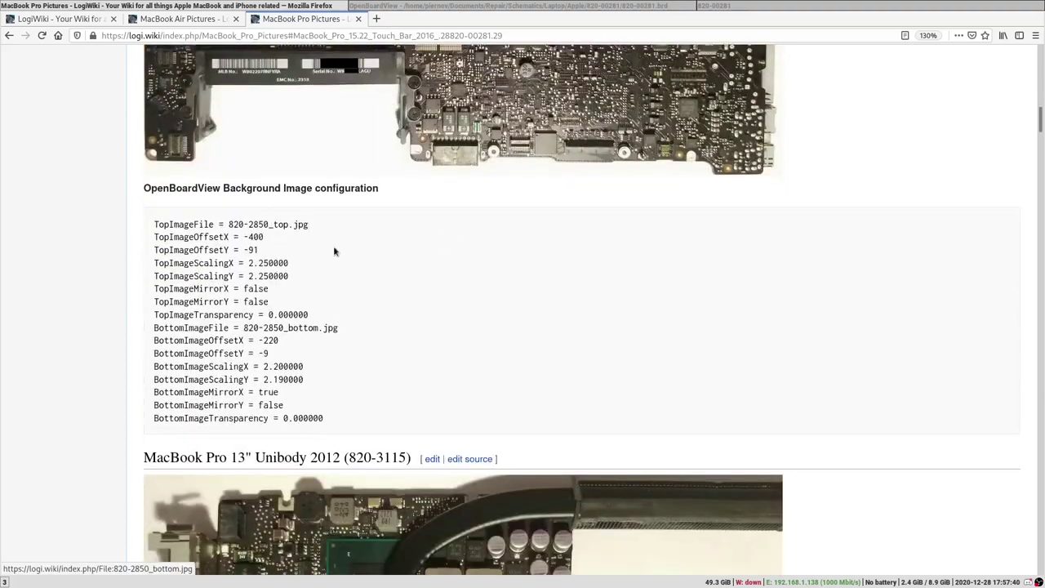
pyautogui.moveTo(153, 224); pyautogui.dragTo(291, 262)
pyautogui.scroll(-7, 452, 375)
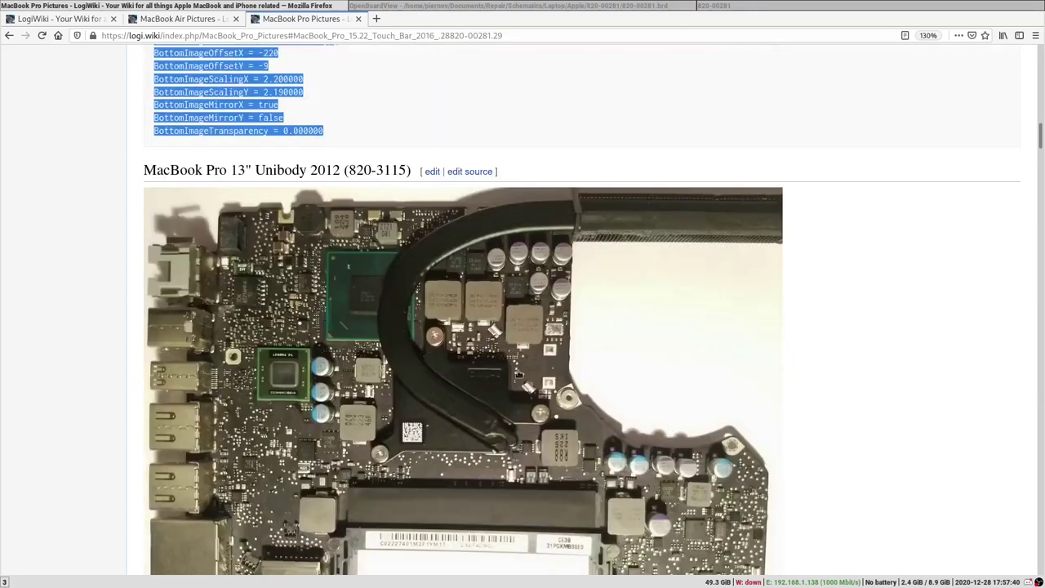
pyautogui.scroll(-15, 525, 180)
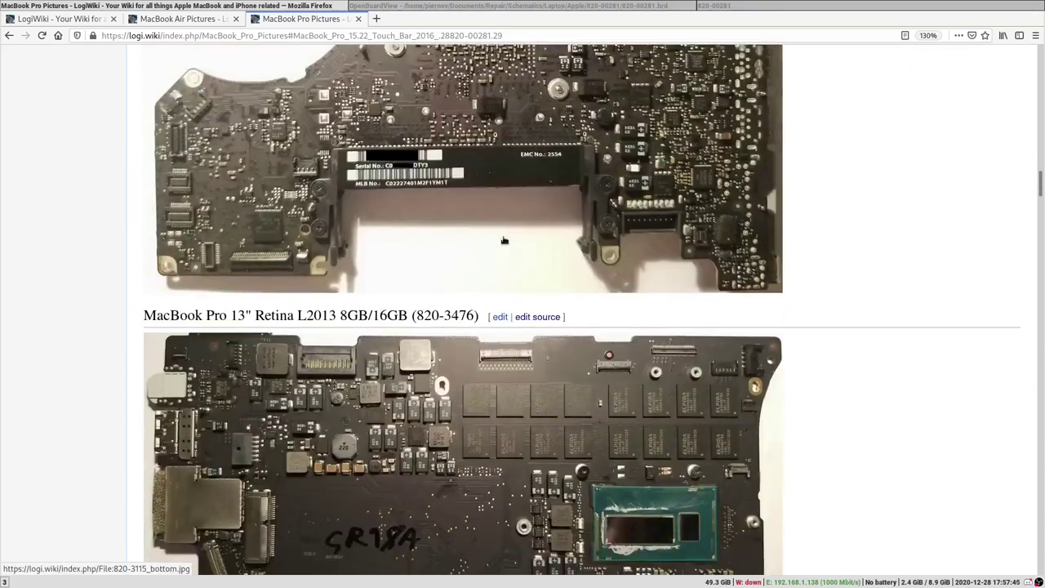
pyautogui.scroll(-20, 488, 243)
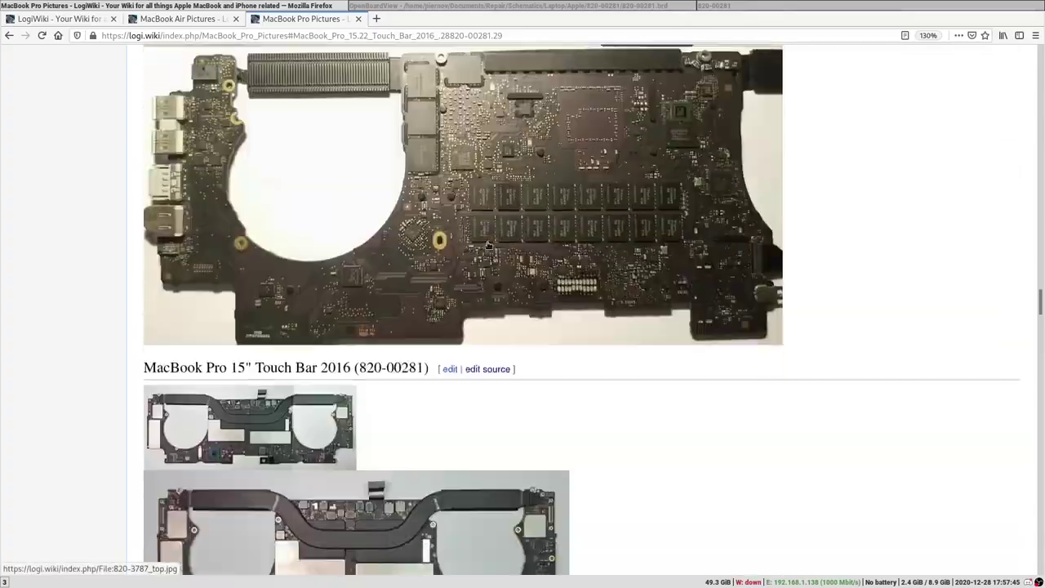
pyautogui.scroll(-20, 488, 243)
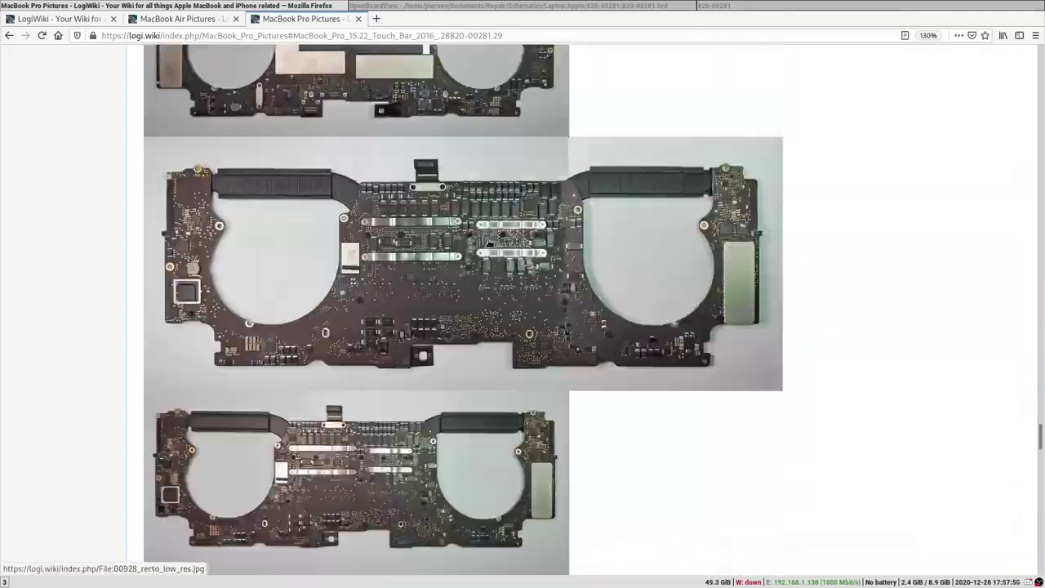
pyautogui.scroll(-10, 494, 254)
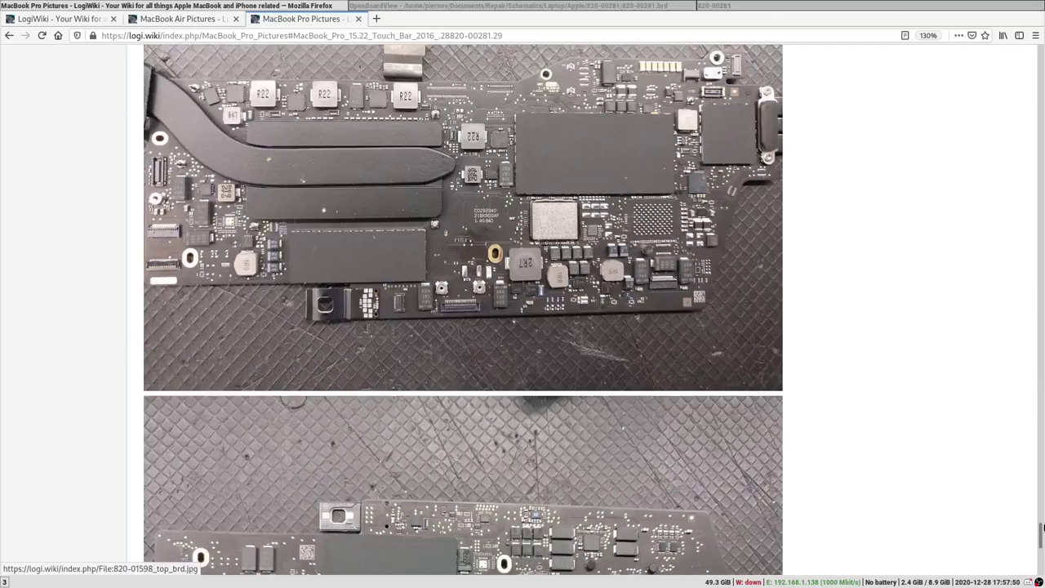
# Skim the remaining board photos and image settings, then return to OpenBoardView
pyautogui.moveTo(1041, 534); pyautogui.dragTo(1040, 315)
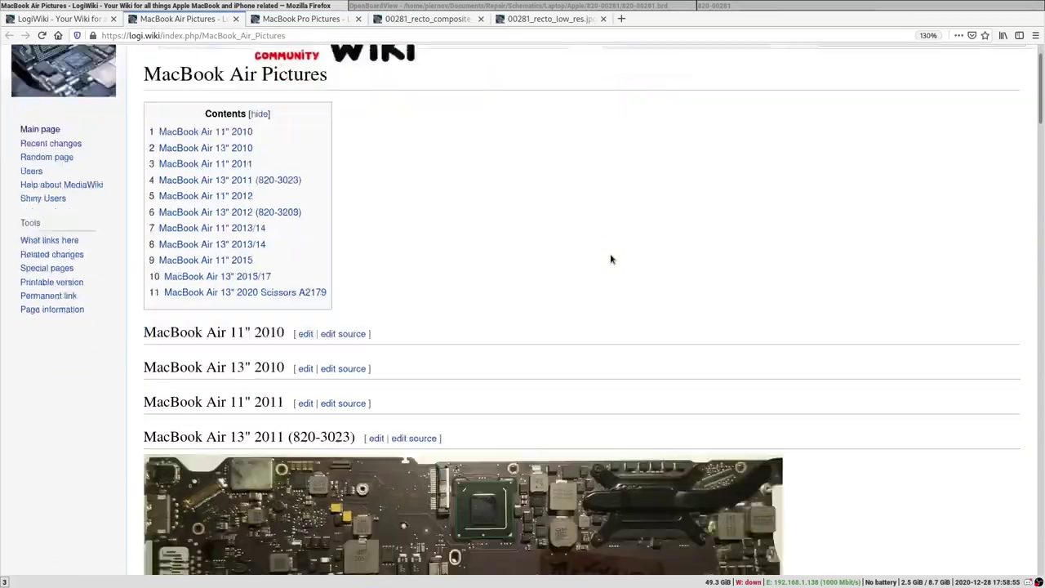
pyautogui.scroll(-10, 611, 258)
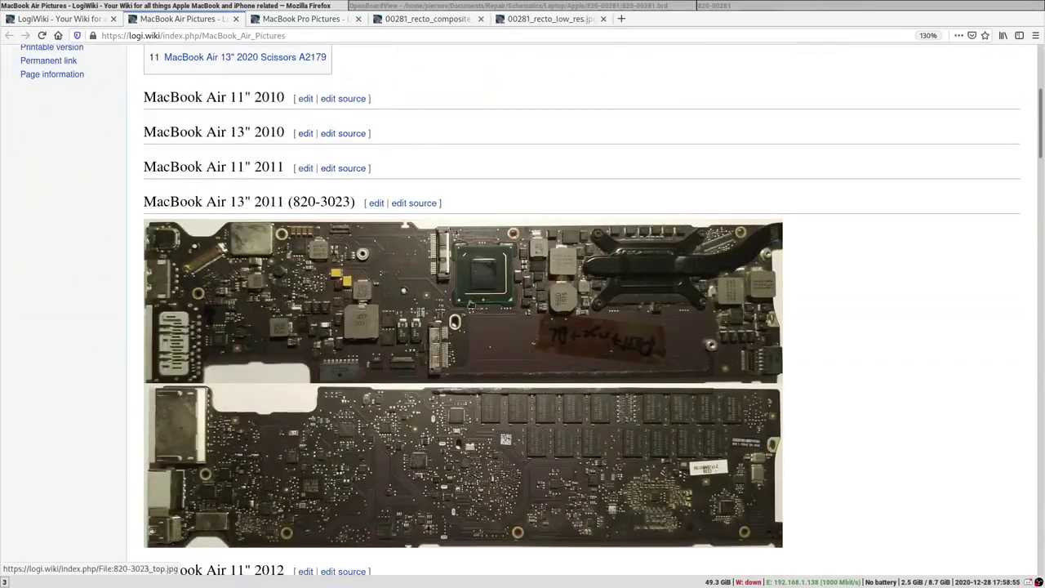
pyautogui.scroll(-20, 465, 303)
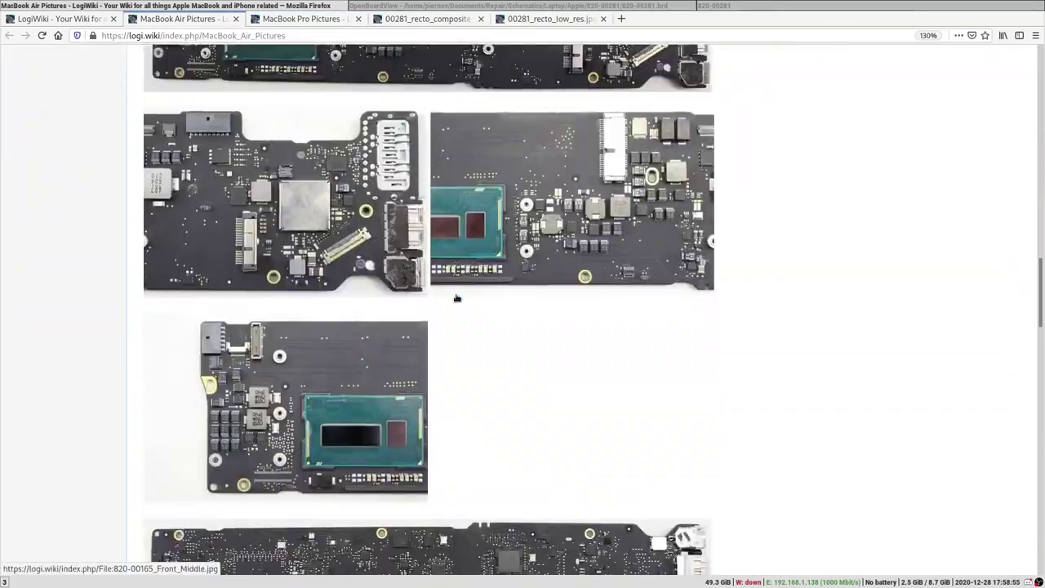
pyautogui.scroll(-10, 616, 347)
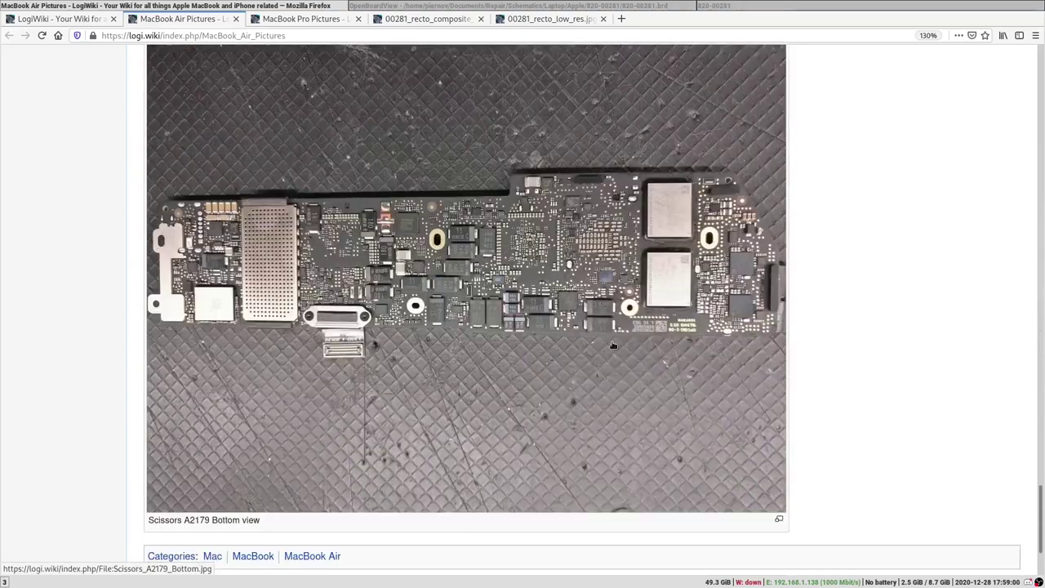
pyautogui.scroll(-2, 1041, 423)
pyautogui.moveTo(1041, 423); pyautogui.dragTo(1016, 89)
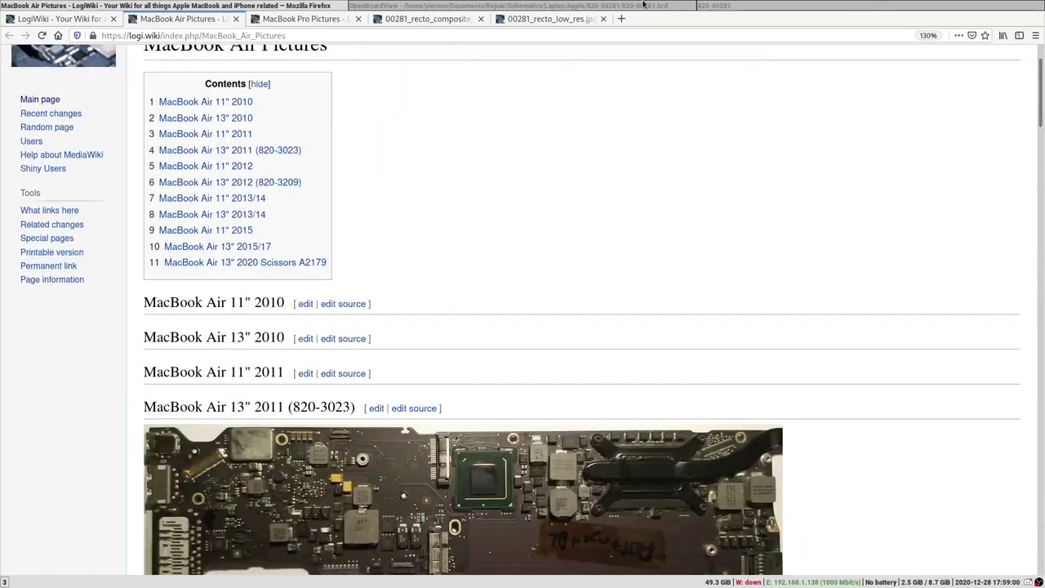
pyautogui.click(601, 4)
# Bring the board into view and open File > Background Image Preferences
pyautogui.scroll(-8, 609, 168)
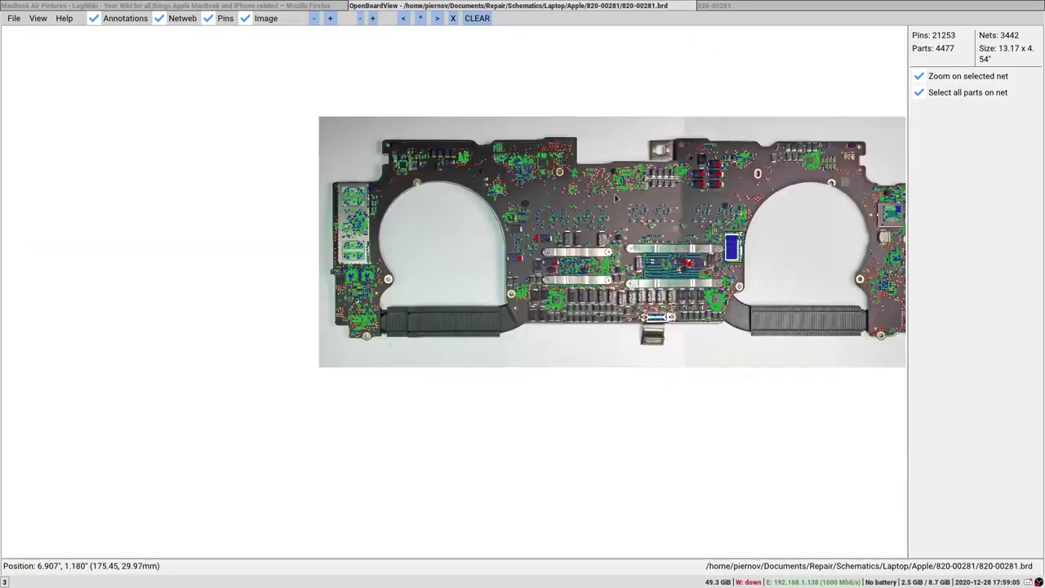
pyautogui.moveTo(672, 290); pyautogui.dragTo(467, 323)
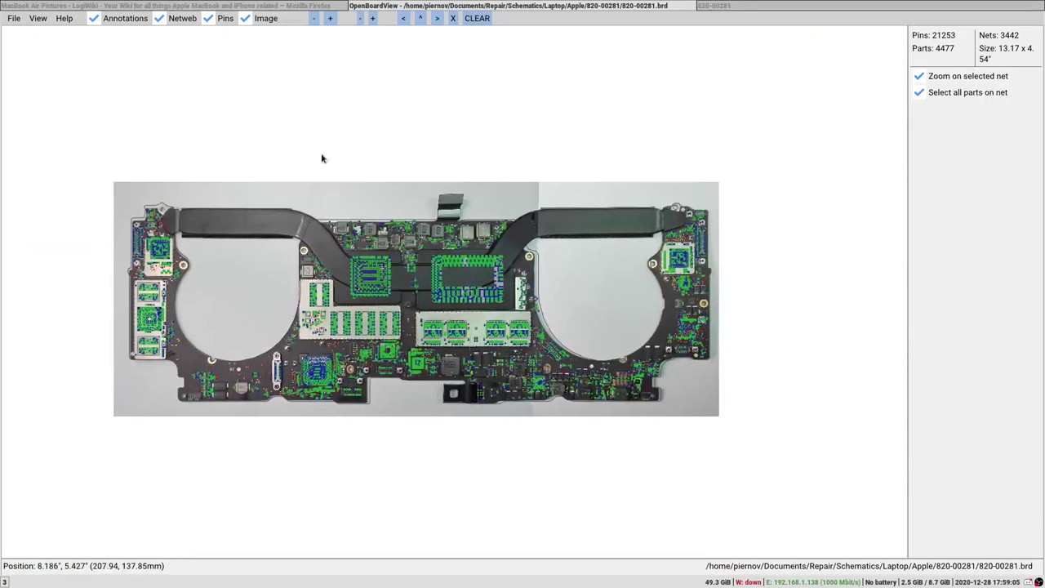
pyautogui.click(16, 19)
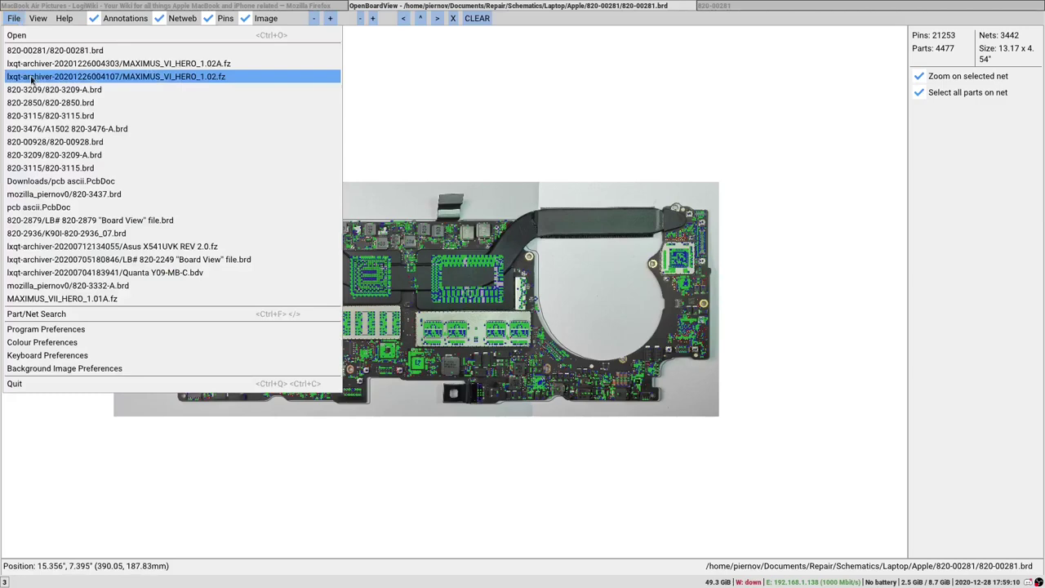
pyautogui.click(87, 372)
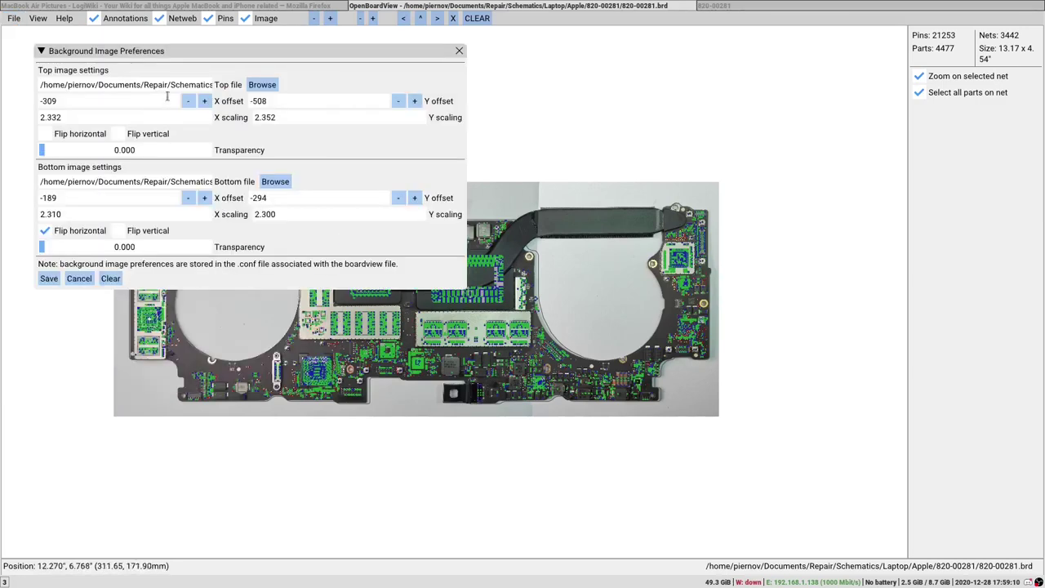
pyautogui.moveTo(176, 54); pyautogui.dragTo(515, 158)
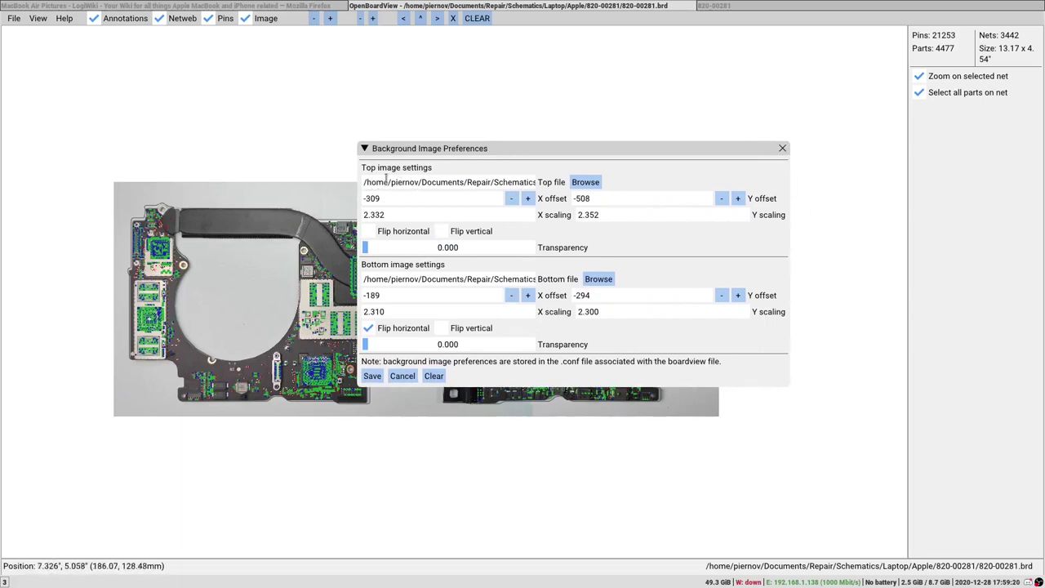
# Browse for new top and bottom photos, cancelling both file pickers
pyautogui.click(585, 183)
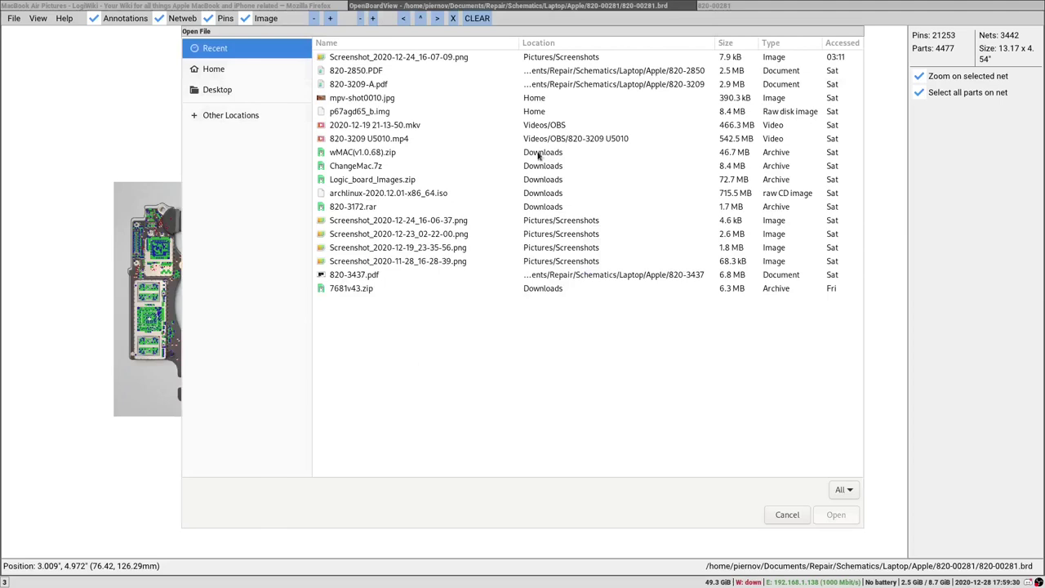
pyautogui.click(214, 90)
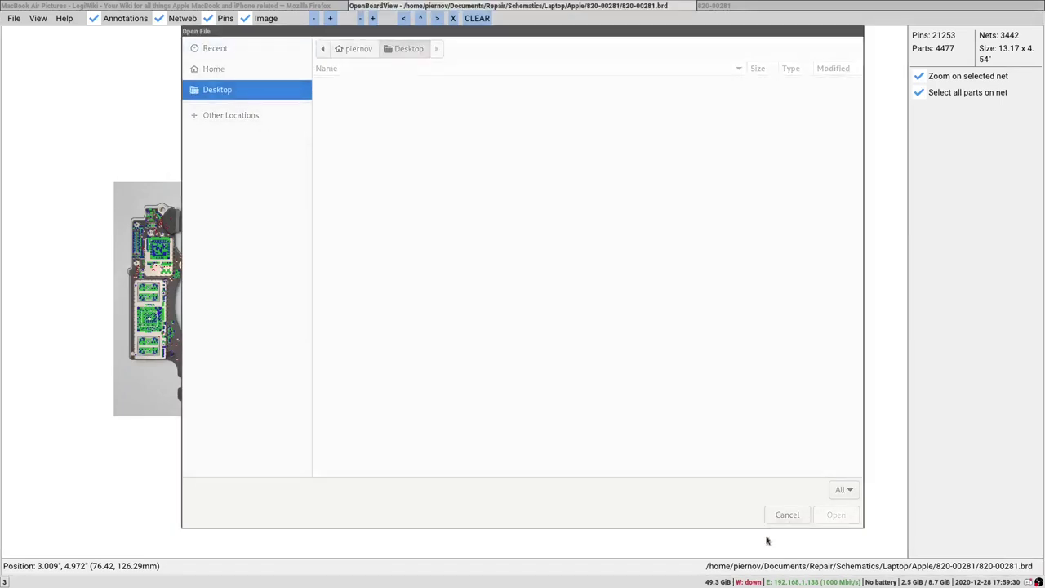
pyautogui.click(793, 516)
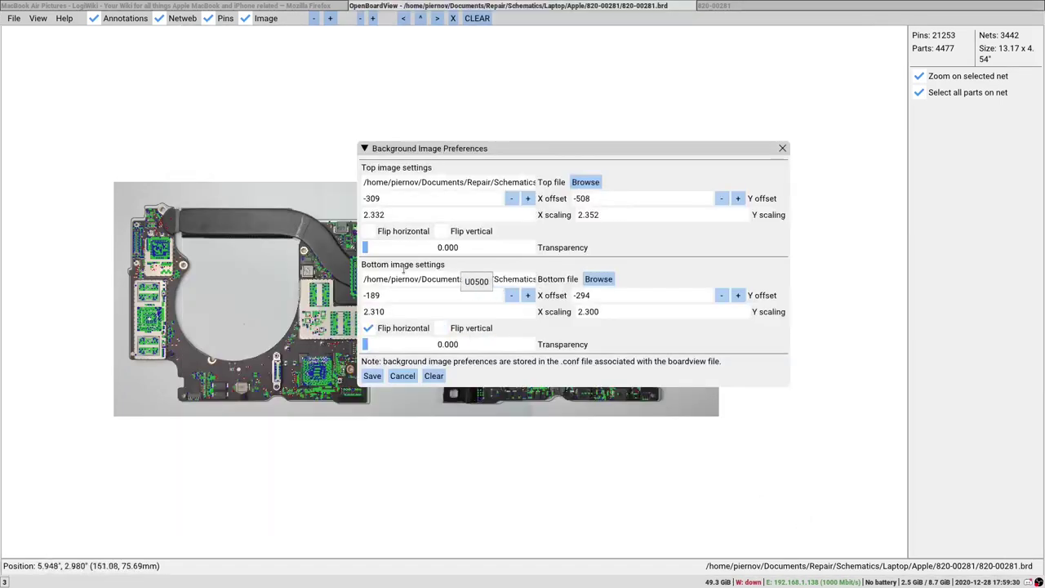
pyautogui.click(587, 280)
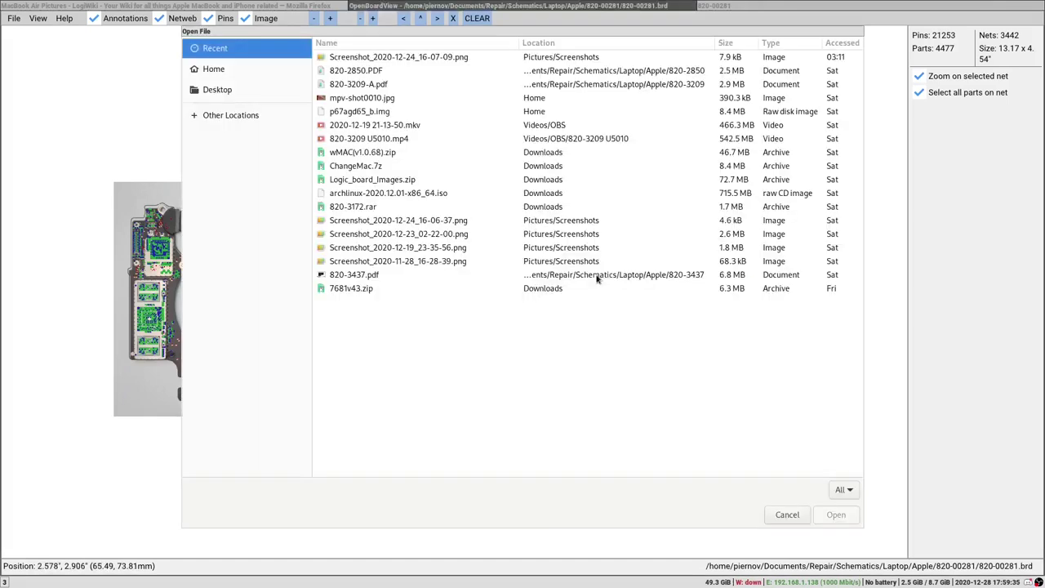
pyautogui.click(787, 515)
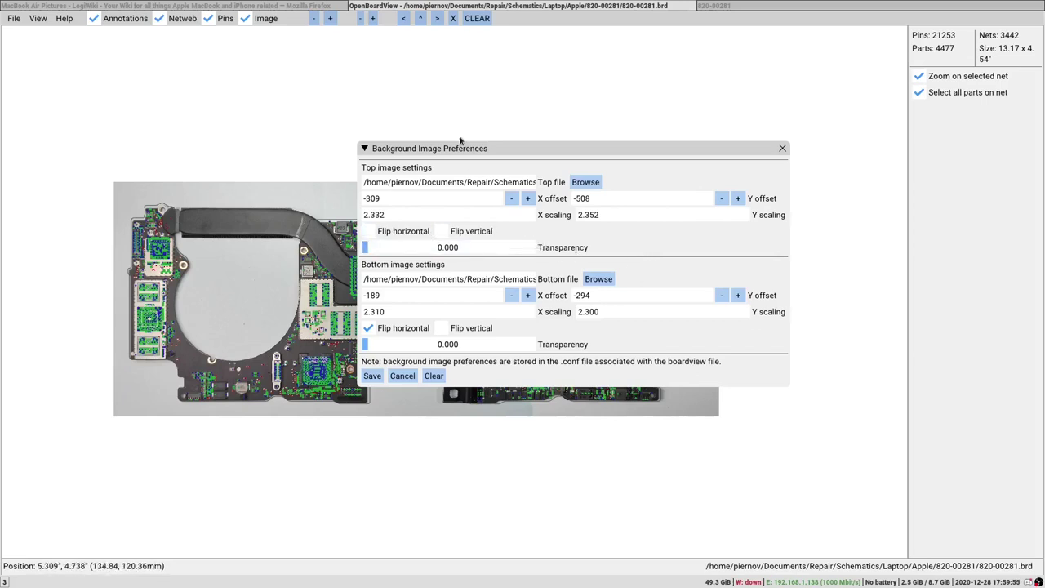
# Try raising the bottom photo's transparency, then cancel without saving and Alt+Tab away
pyautogui.moveTo(443, 148); pyautogui.dragTo(639, 89)
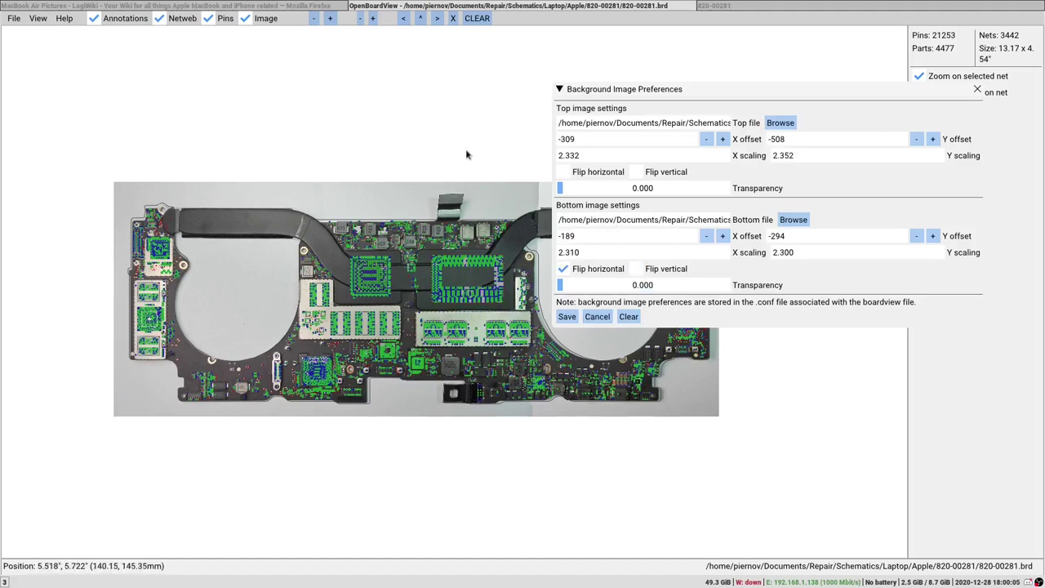
pyautogui.click(561, 191)
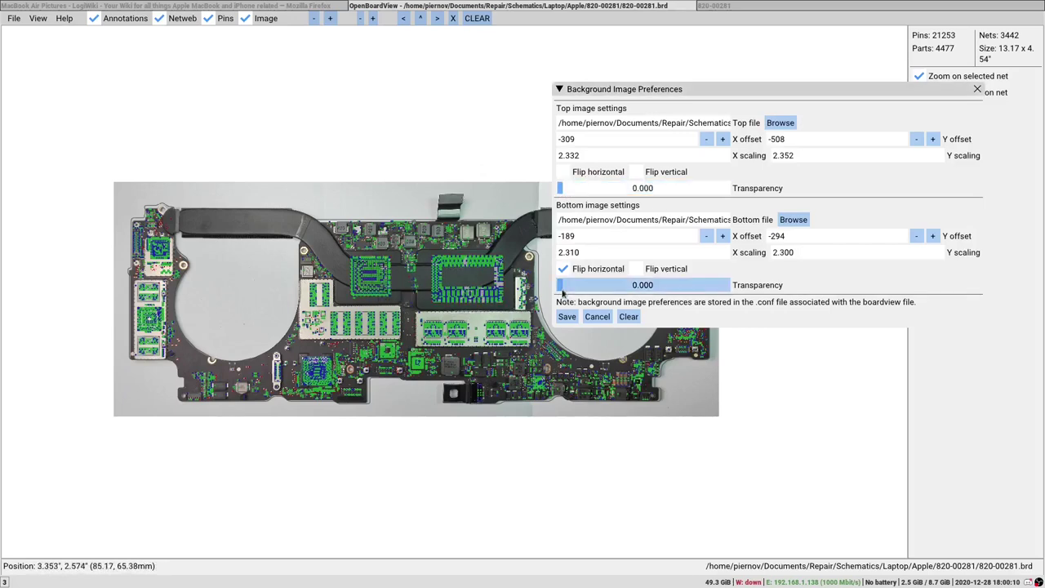
pyautogui.moveTo(562, 285)
pyautogui.mouseDown()
pyautogui.moveTo(705, 288)
pyautogui.moveTo(557, 283)
pyautogui.mouseUp()
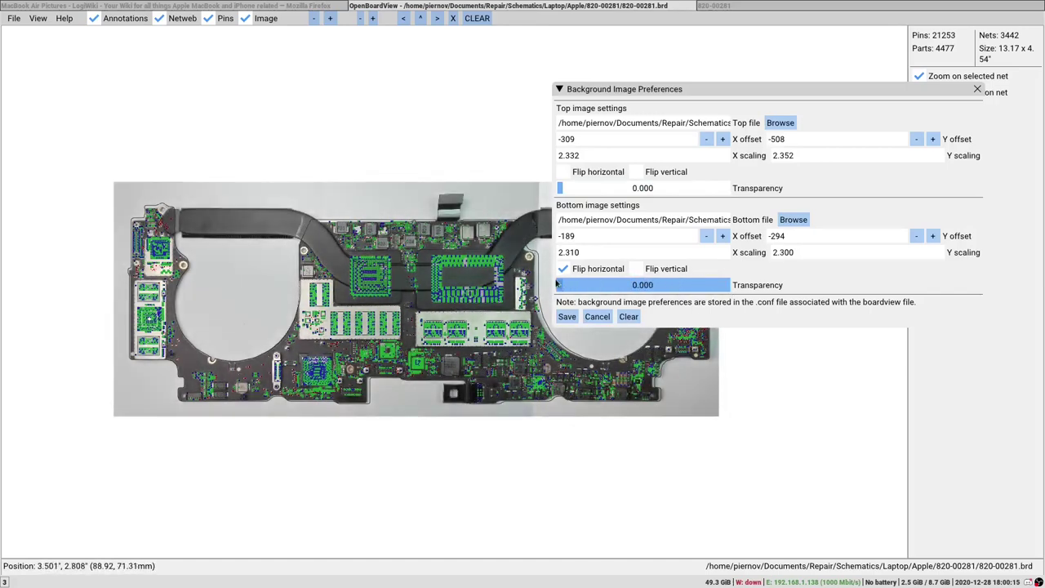
pyautogui.click(601, 319)
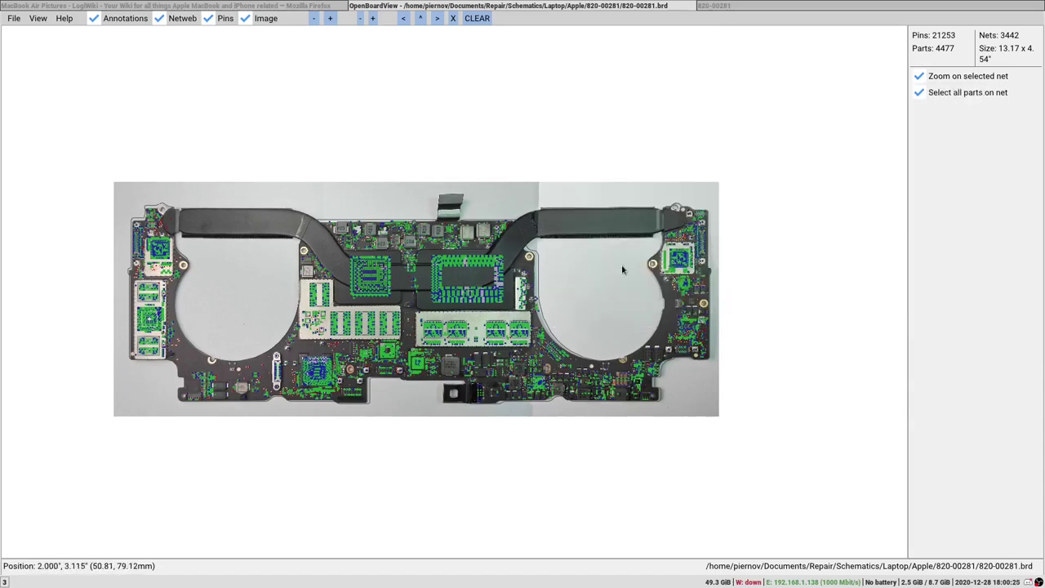
pyautogui.hotkey('alt', 'Tab')
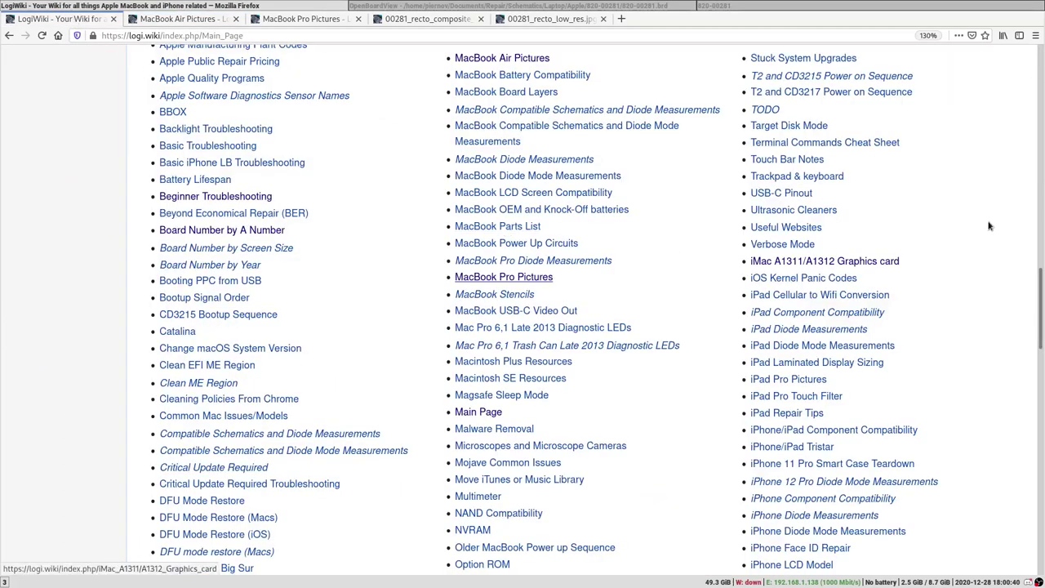
# Switch from MacBook Air to MacBook Pro Pictures and highlight the background image configuration
pyautogui.scroll(15, 560, 220)
pyautogui.moveTo(560, 220); pyautogui.dragTo(521, 215)
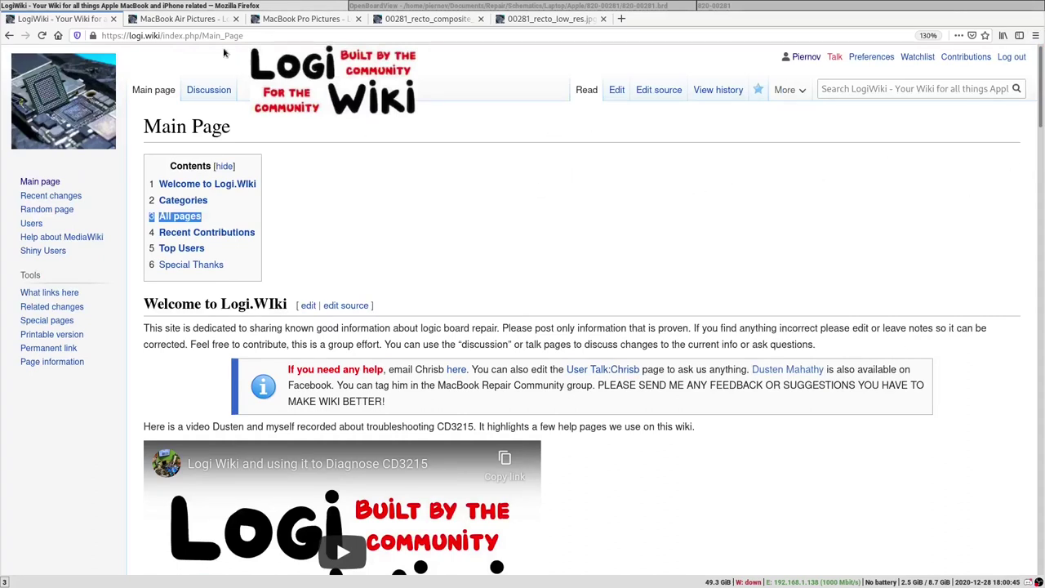
pyautogui.click(188, 19)
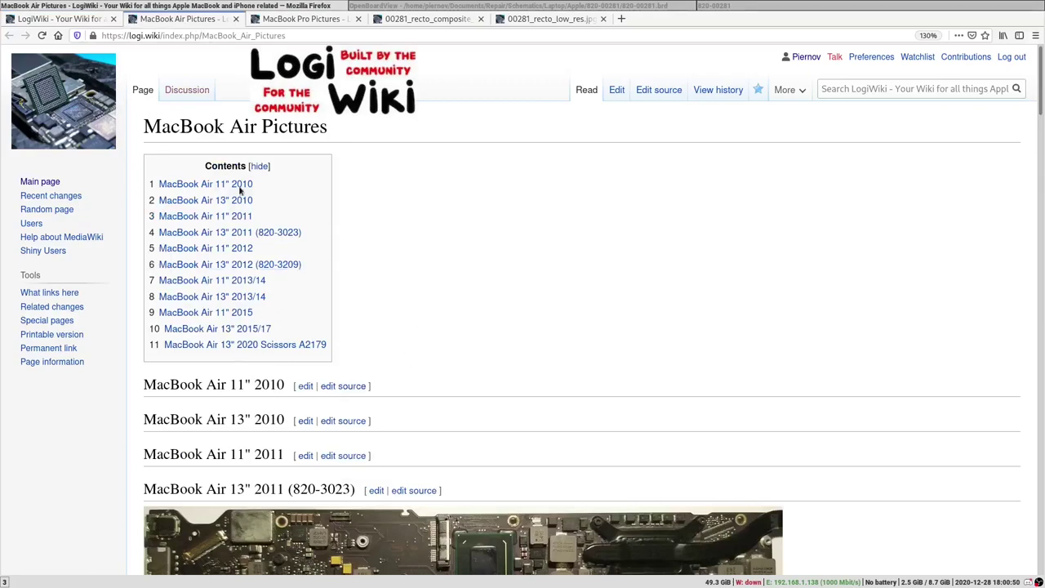
pyautogui.click(302, 20)
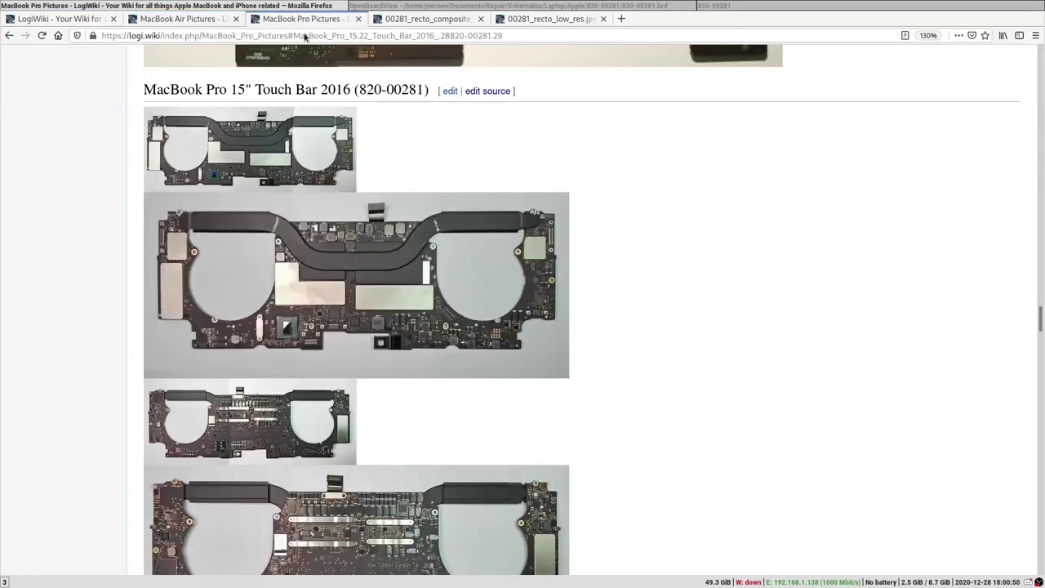
pyautogui.scroll(20, 245, 245)
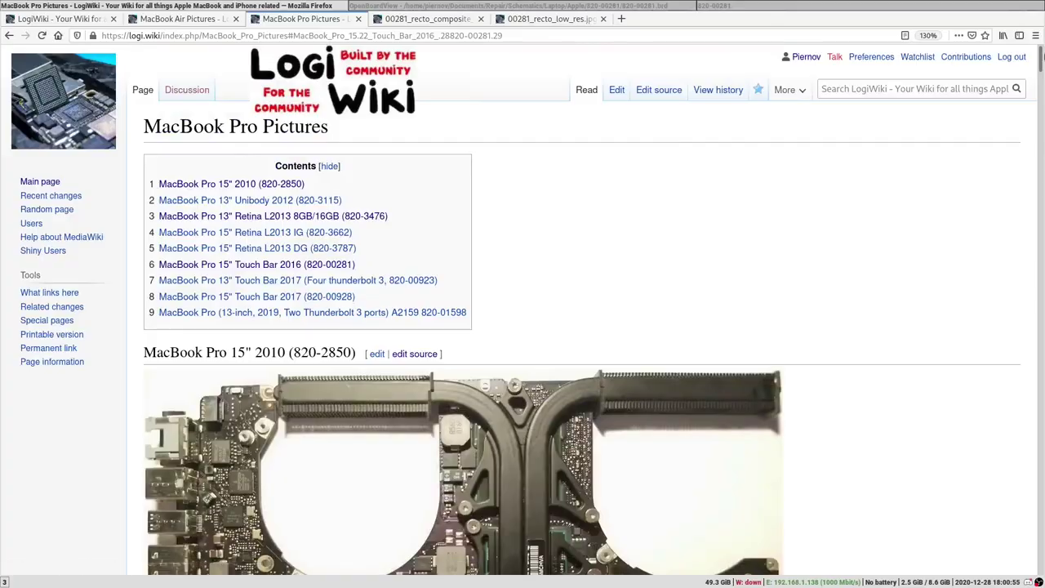
pyautogui.scroll(-20, 1042, 55)
pyautogui.scroll(20, 1043, 211)
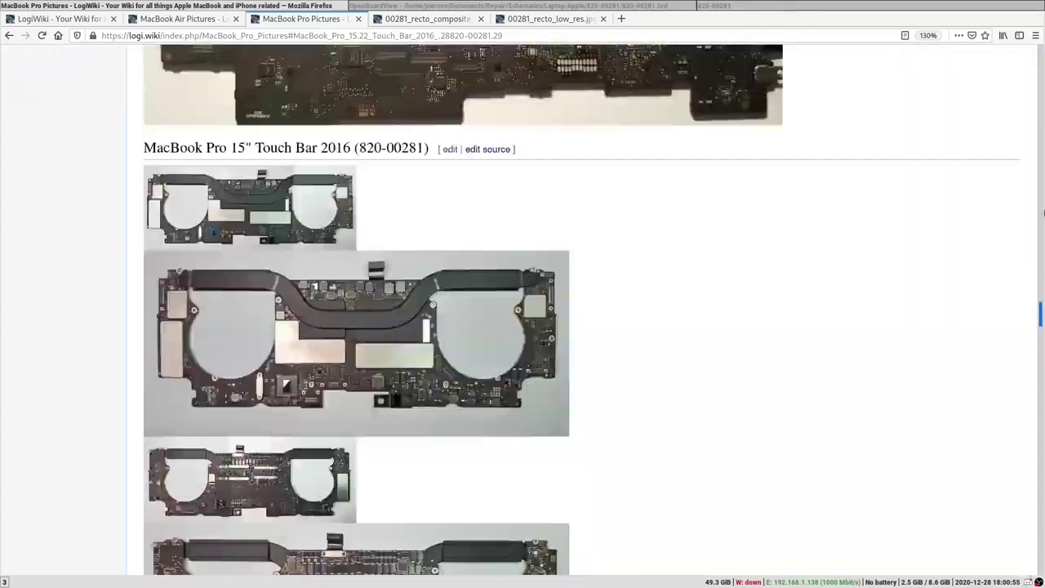
pyautogui.scroll(20, 1043, 211)
pyautogui.scroll(-15, 850, 343)
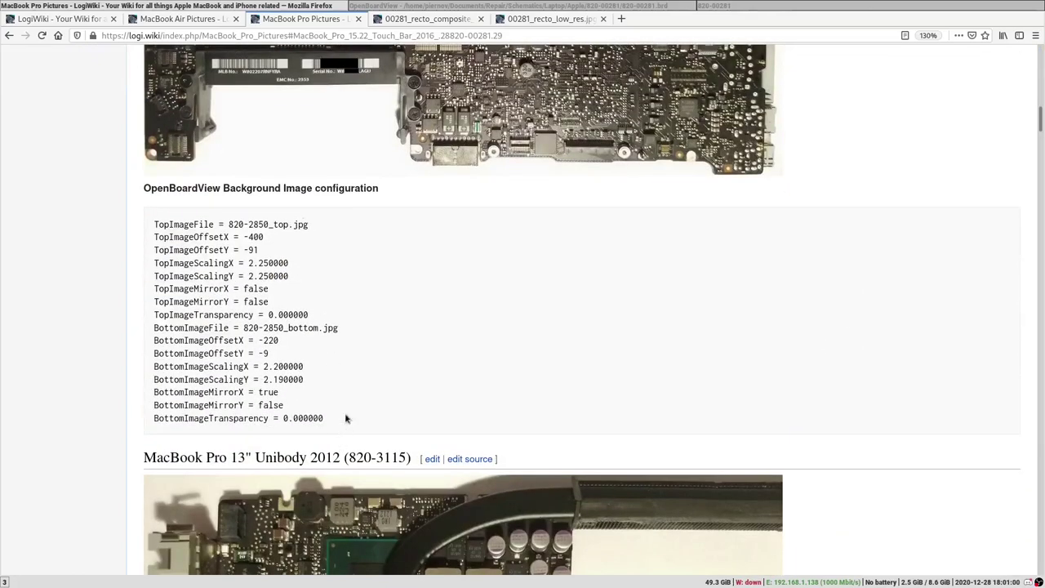
pyautogui.moveTo(347, 416); pyautogui.dragTo(422, 219)
pyautogui.click(546, 414)
# Glance at OpenBoardView, then return to LogiWiki and scroll to the page top
pyautogui.press('super+Right')
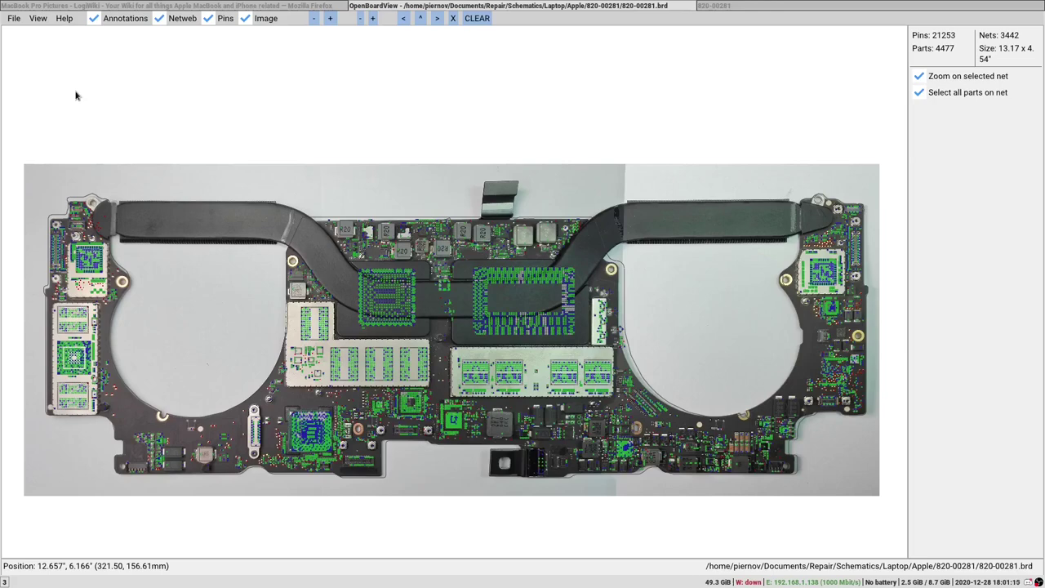
pyautogui.click(174, 4)
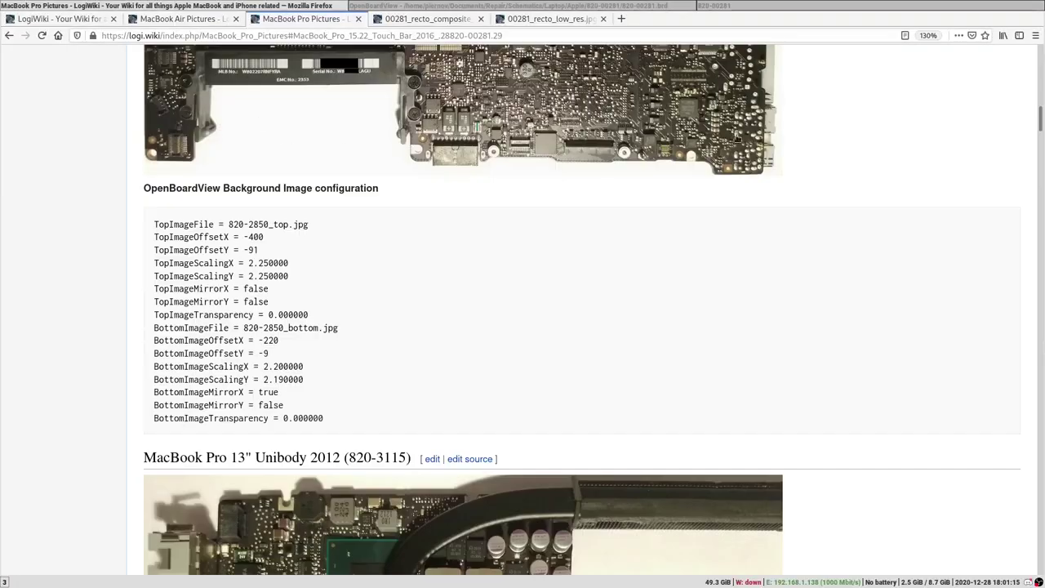
pyautogui.scroll(1, 1041, 114)
pyautogui.moveTo(1041, 115); pyautogui.dragTo(1042, 58)
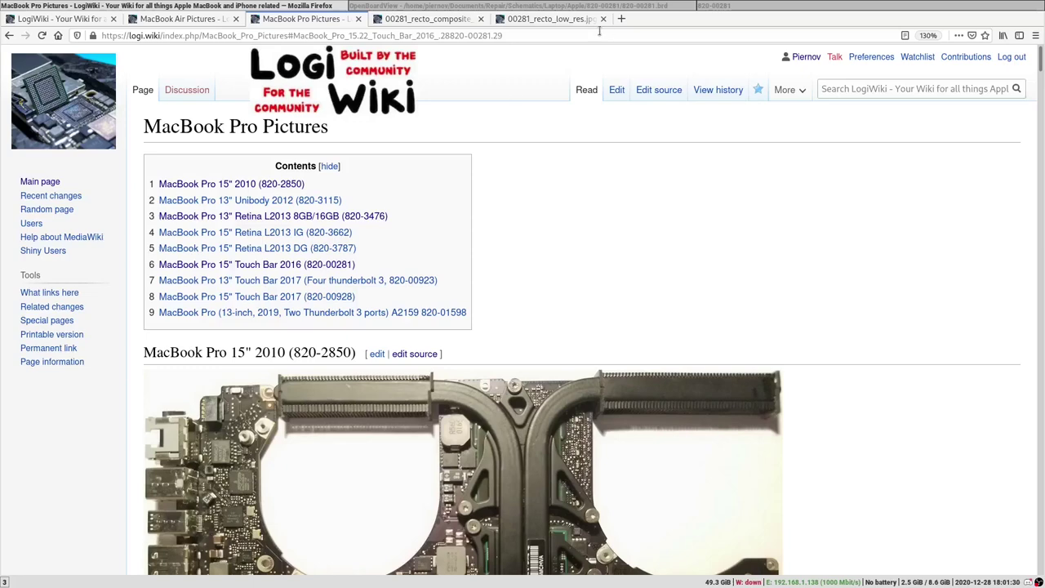
# Open badcaps.net's laptop troubleshooting forum in a new tab, then return to OpenBoardView
pyautogui.click(621, 18)
pyautogui.write('bad')
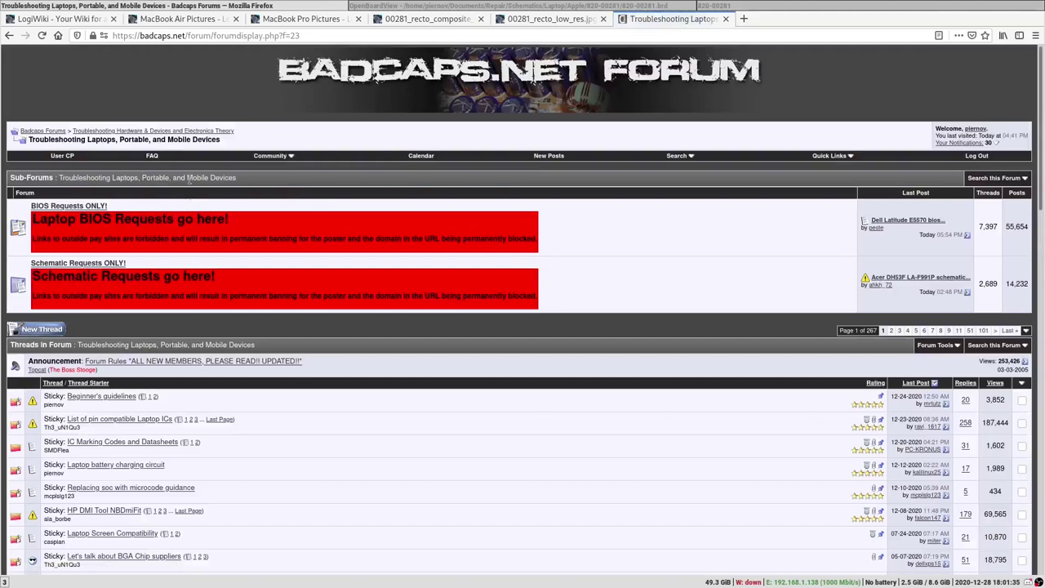
pyautogui.scroll(-3, 196, 356)
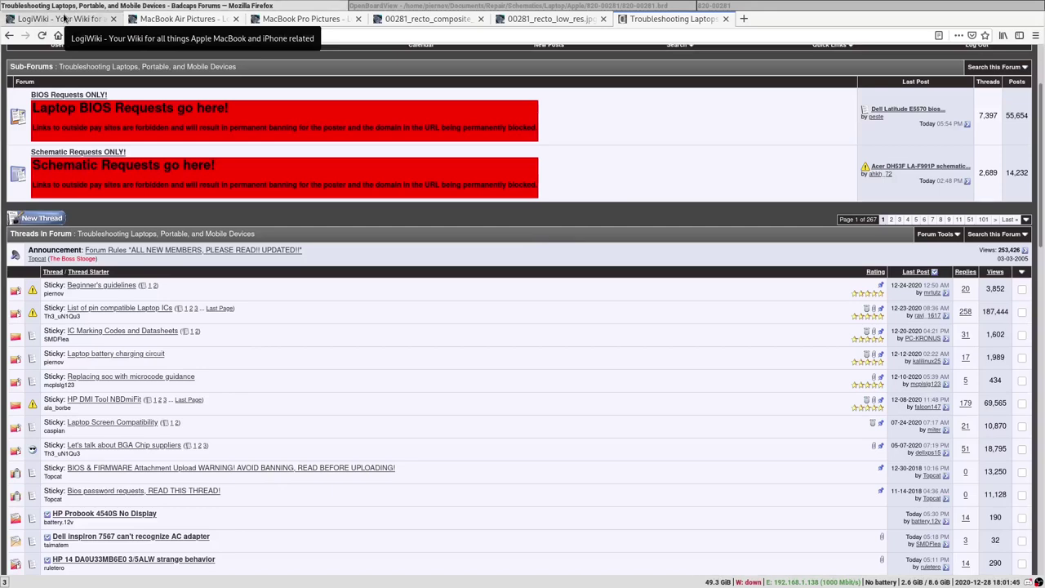
pyautogui.click(64, 16)
pyautogui.hotkey('alt', 'Tab')
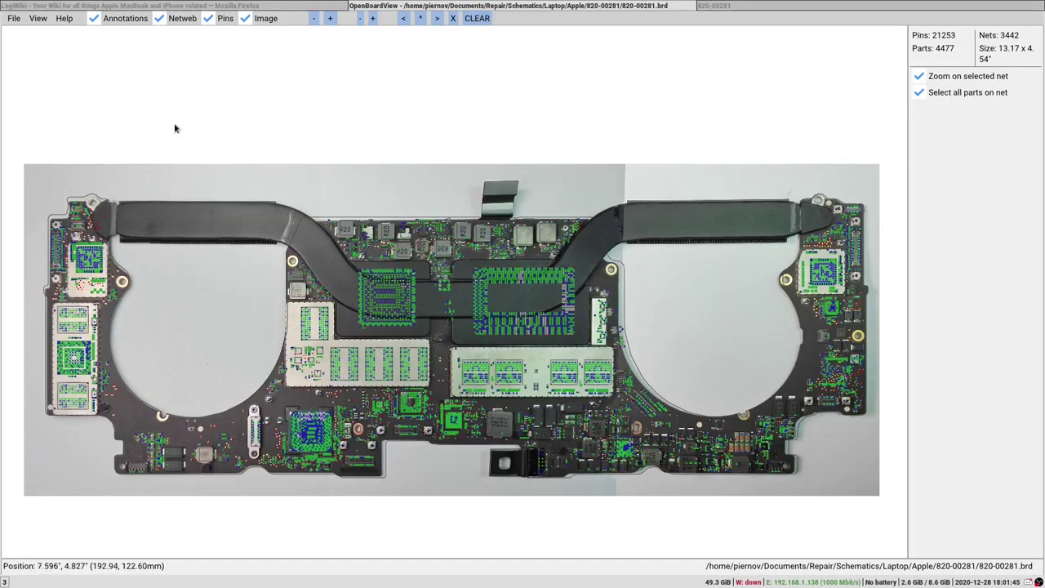
# Replace TogglePins' P shortcut with Ctrl+0 in Keyboard Preferences and save
pyautogui.click(14, 18)
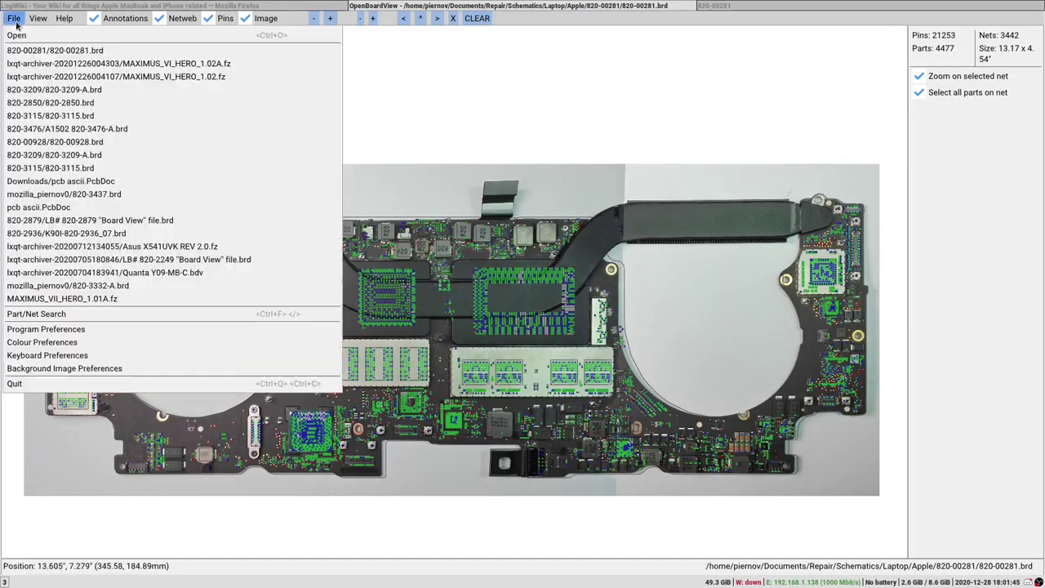
pyautogui.click(188, 360)
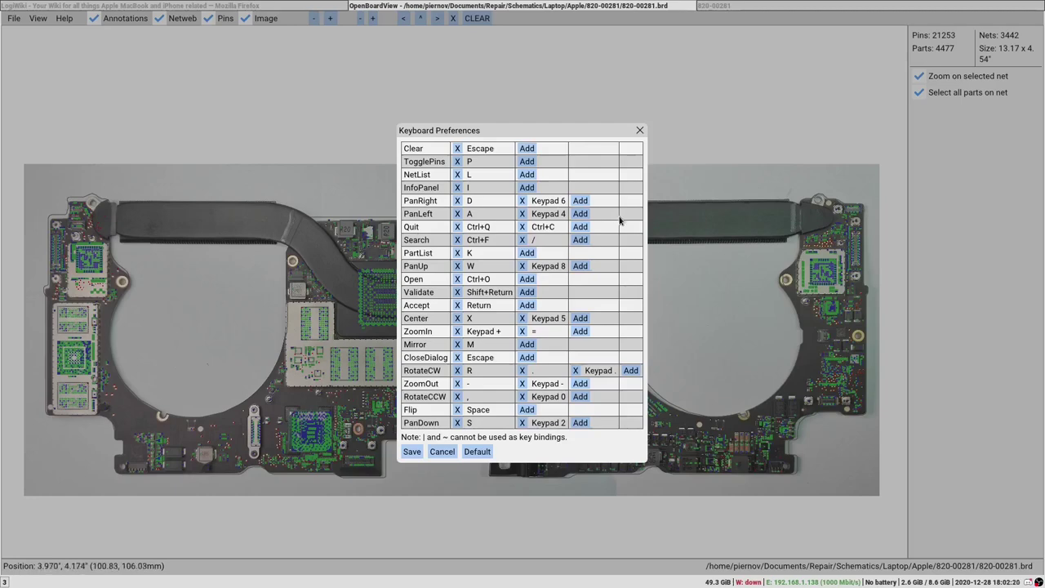
pyautogui.click(457, 162)
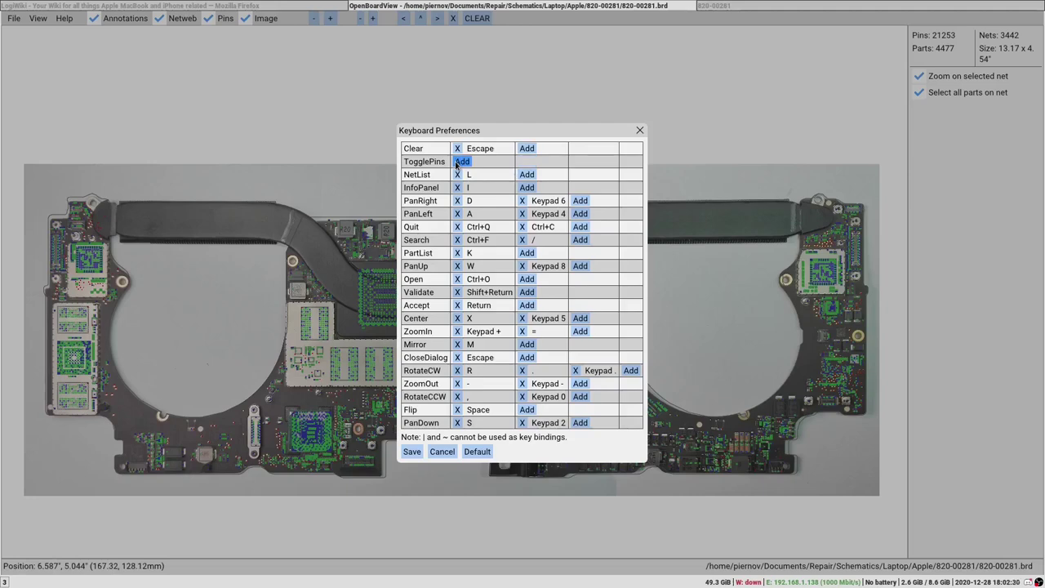
pyautogui.click(460, 162)
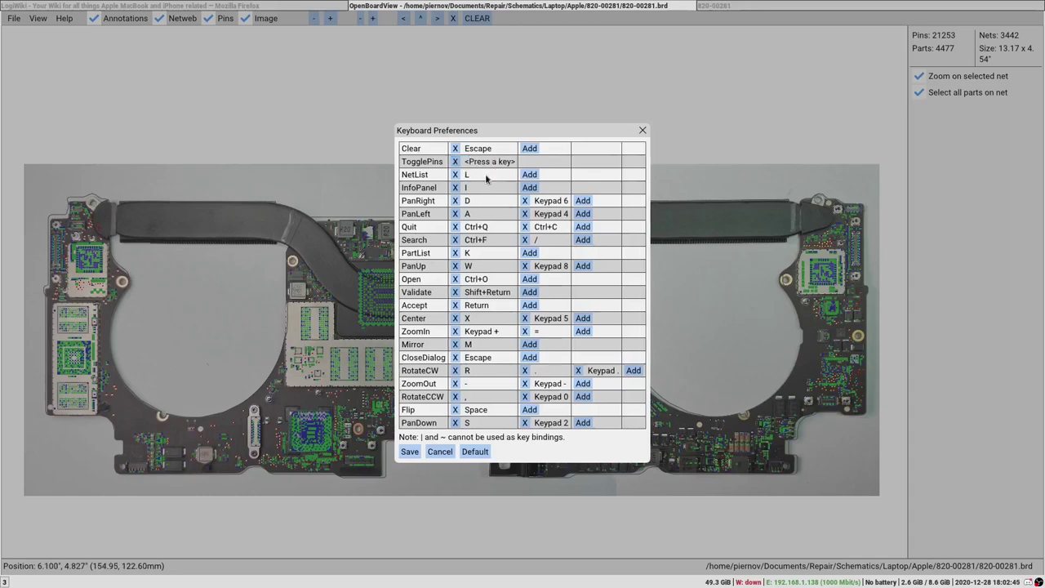
pyautogui.press('w')
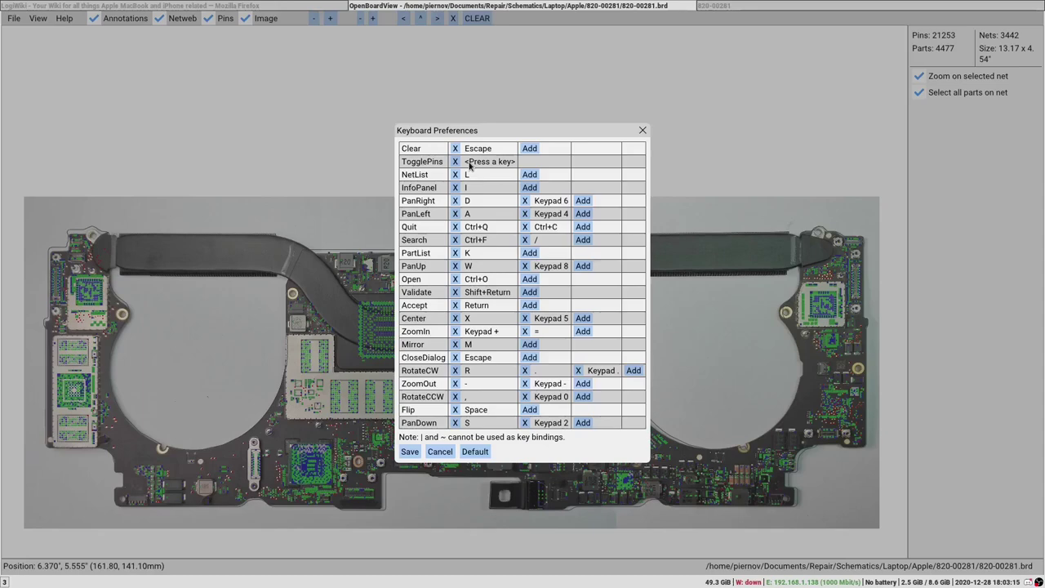
pyautogui.press('ctrl')
pyautogui.hotkey('ctrl', '0')
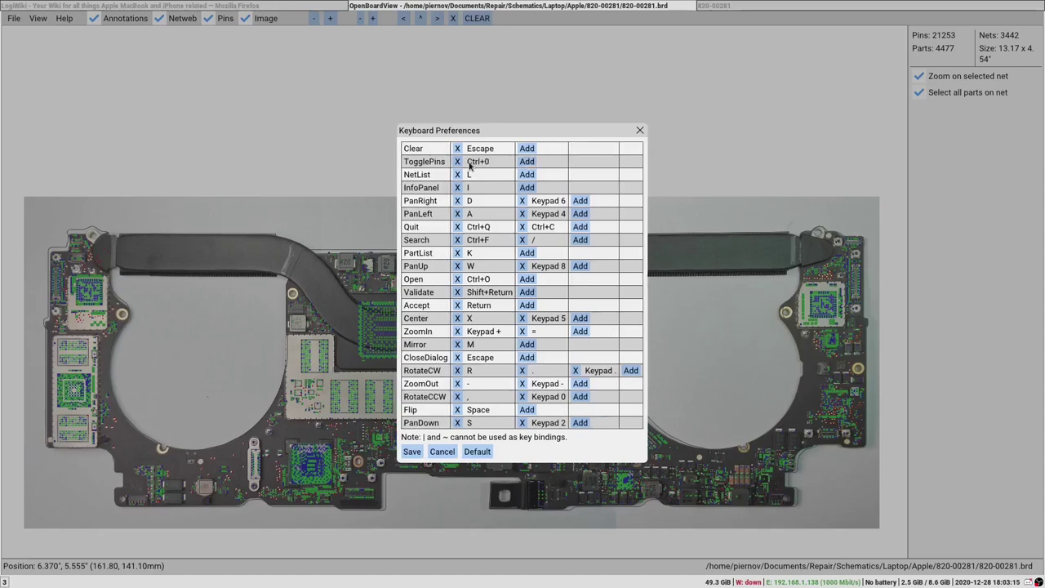
pyautogui.click(408, 455)
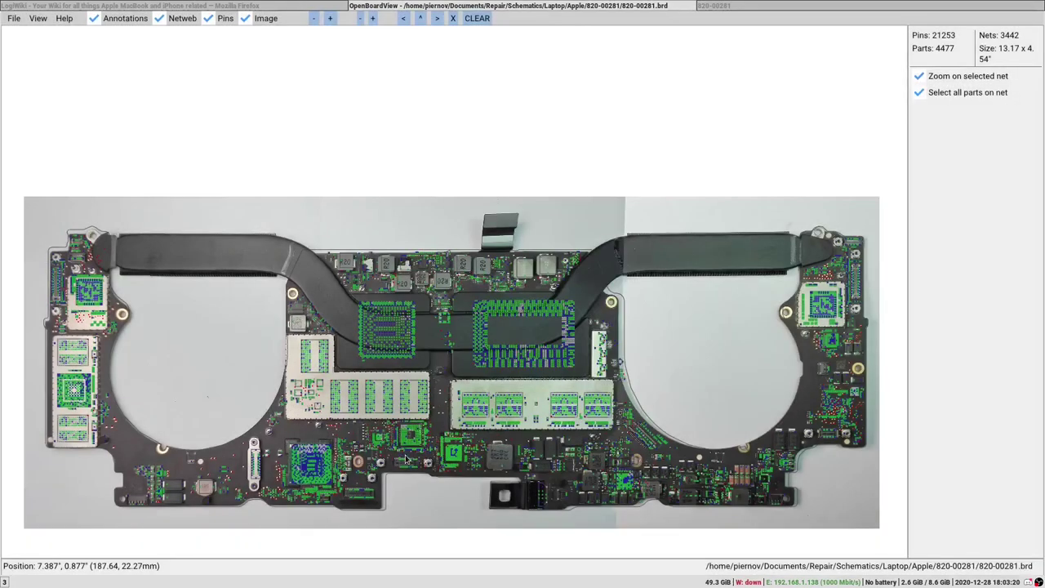
# Toggle the pins with the new Ctrl+0 binding, recheck Keyboard Preferences, and return to Firefox
pyautogui.hotkey('ctrl', '0')
pyautogui.hotkey('ctrl', '0')
pyautogui.hotkey('ctrl', '0')
pyautogui.hotkey('ctrl', '0')
pyautogui.hotkey('ctrl', '0')
pyautogui.hotkey('ctrl', '0')
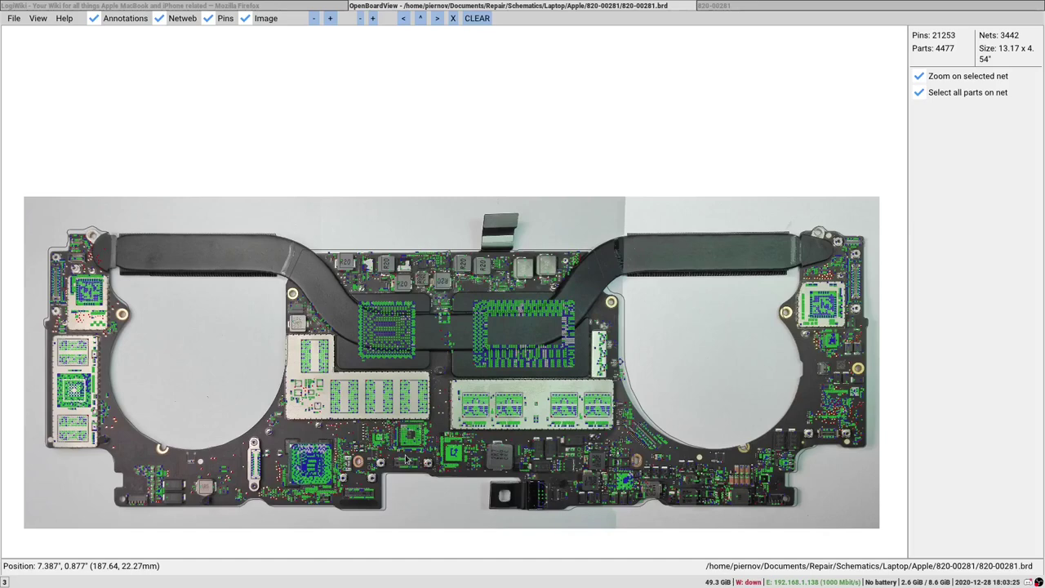
pyautogui.click(14, 18)
pyautogui.click(69, 355)
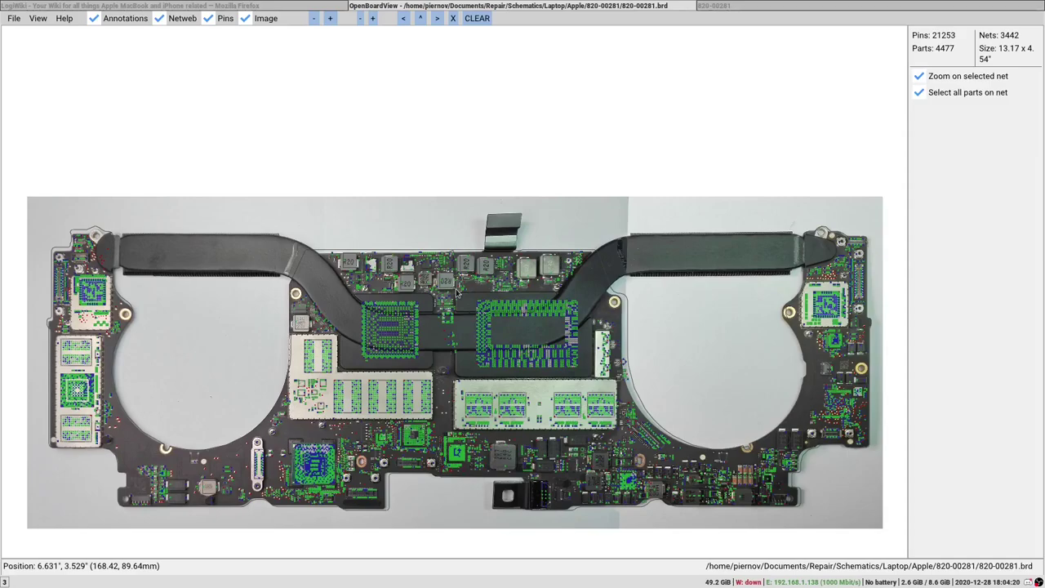
pyautogui.hotkey('alt', 'Tab')
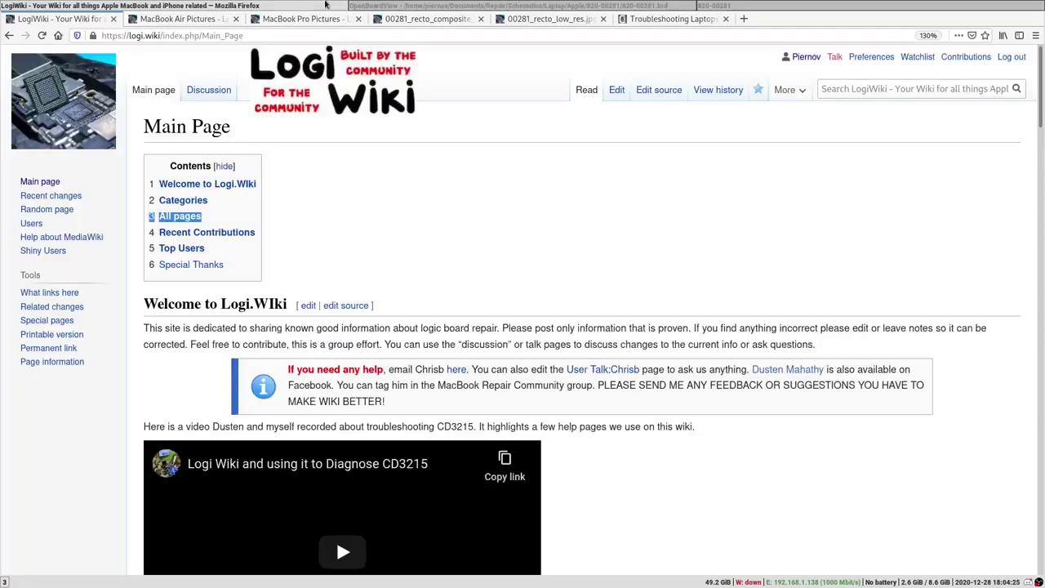
# Load the OpenBoardView GitHub repository in a new tab via the 'github' address-bar suggestion
pyautogui.click(745, 20)
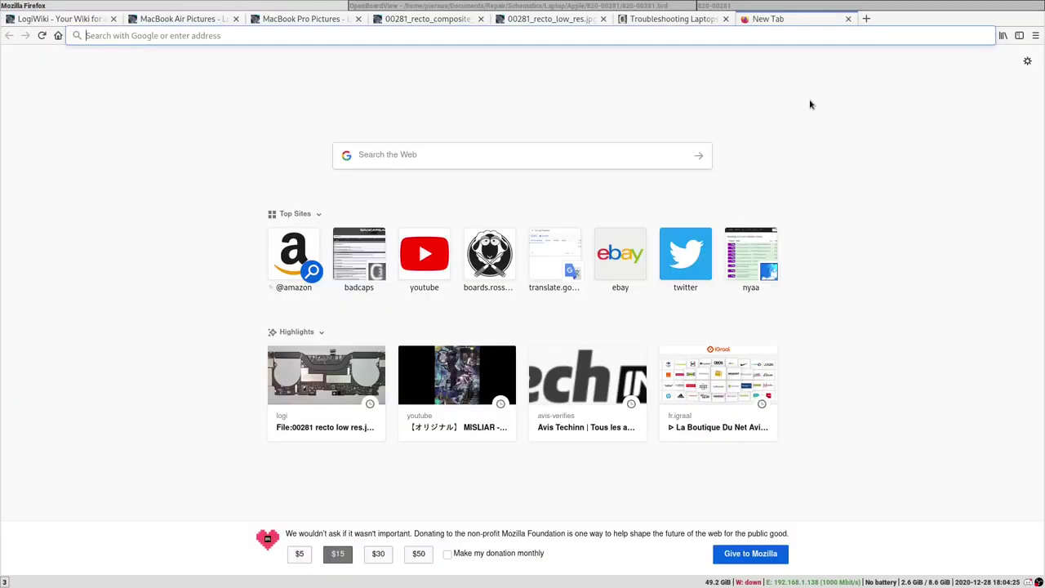
pyautogui.write('github')
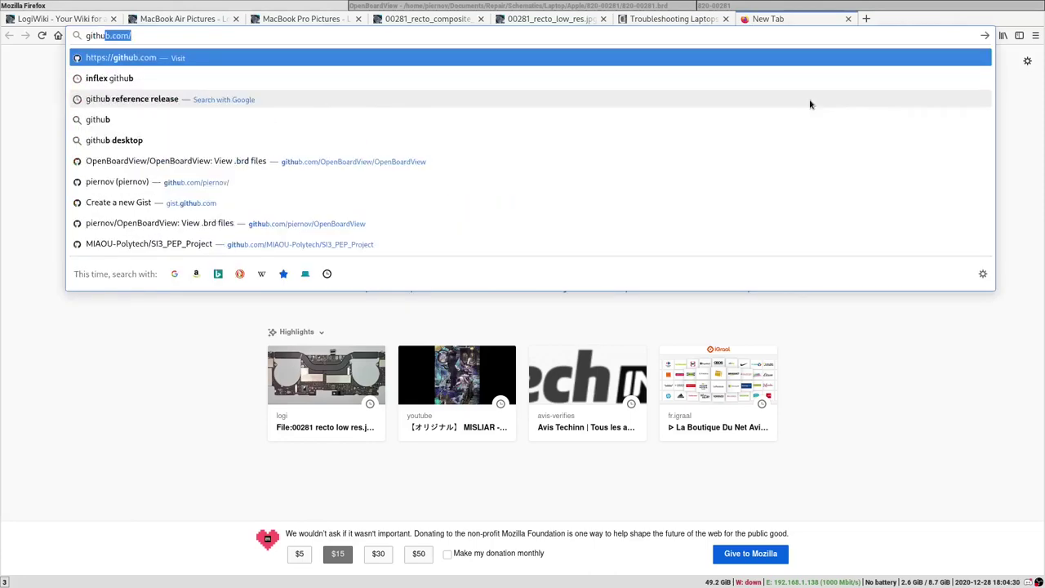
pyautogui.press('Down')
pyautogui.press('Down')
pyautogui.press('Down')
pyautogui.press('Down')
pyautogui.press('Down')
pyautogui.press('Return')
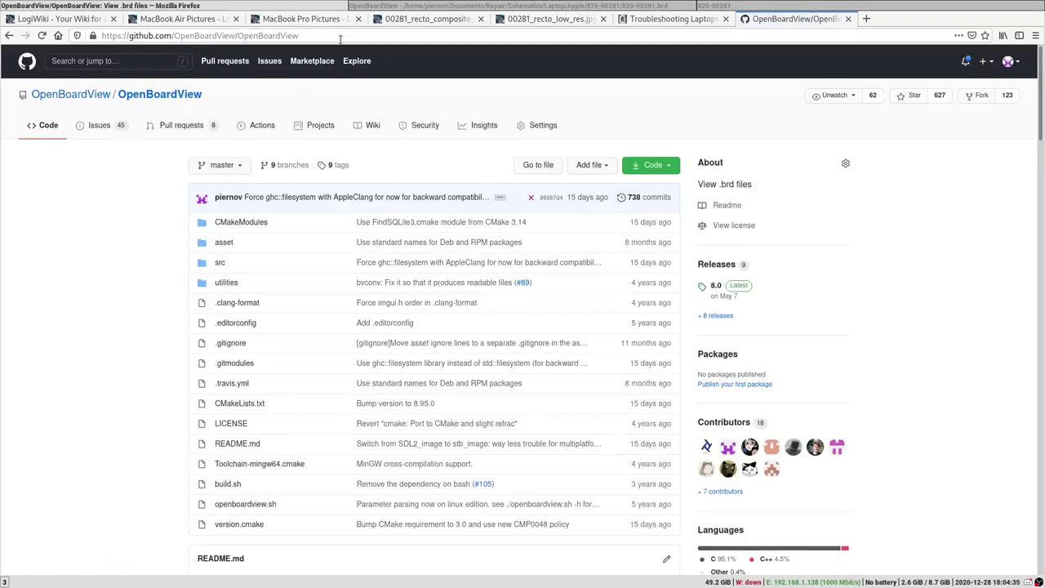
# Show the Releases list with the 8.95.0 pre-release, briefly opening the repository page in another tab
pyautogui.click(704, 267)
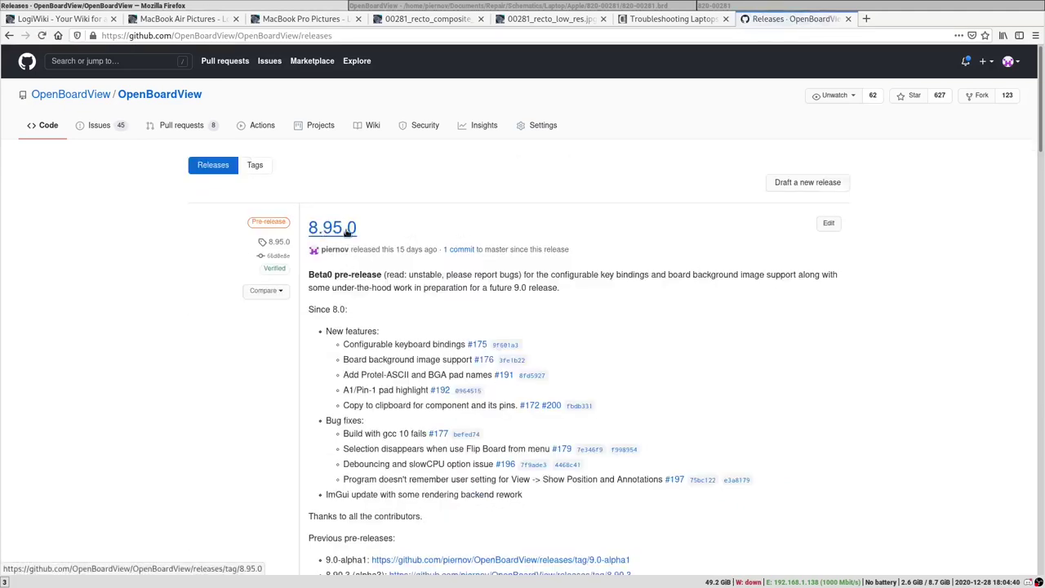
pyautogui.middleClick(159, 94)
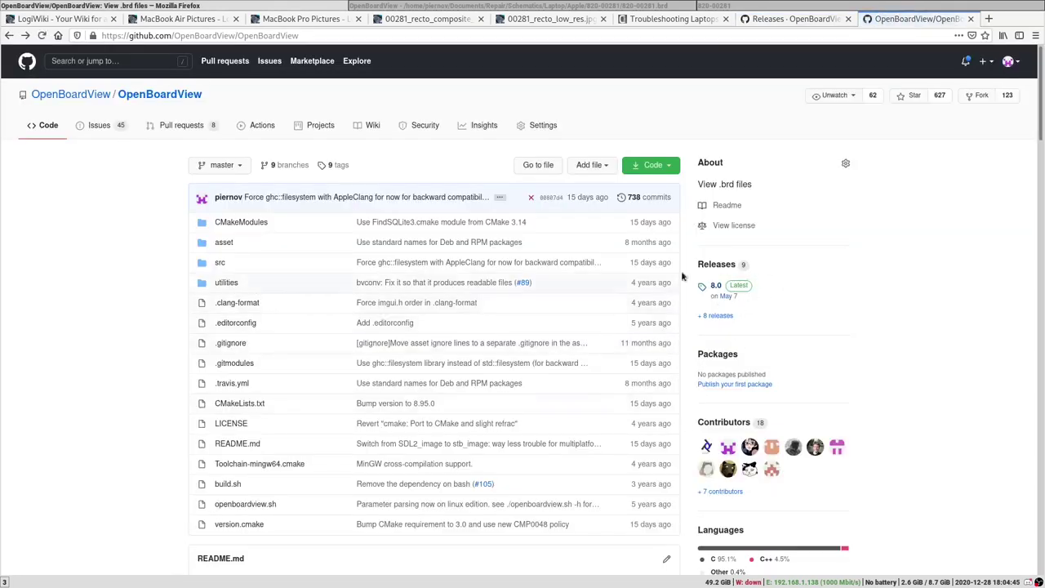
pyautogui.hotkey('ctrl', 'w')
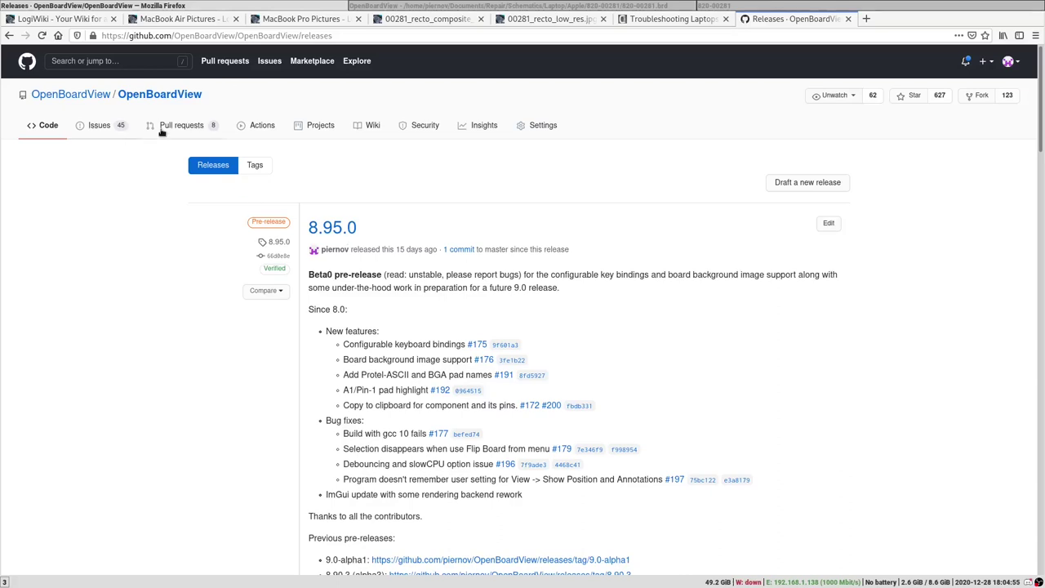
# Open the repository's Issues in a new tab, start a new issue, then close that tab
pyautogui.middleClick(95, 131)
pyautogui.hotkey('ctrl', 'Tab')
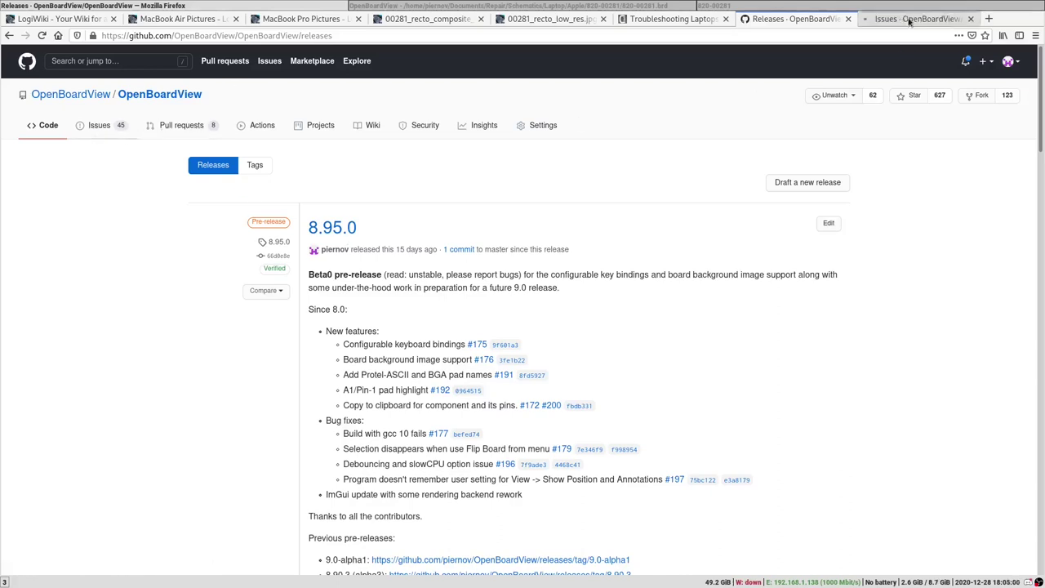
pyautogui.click(822, 262)
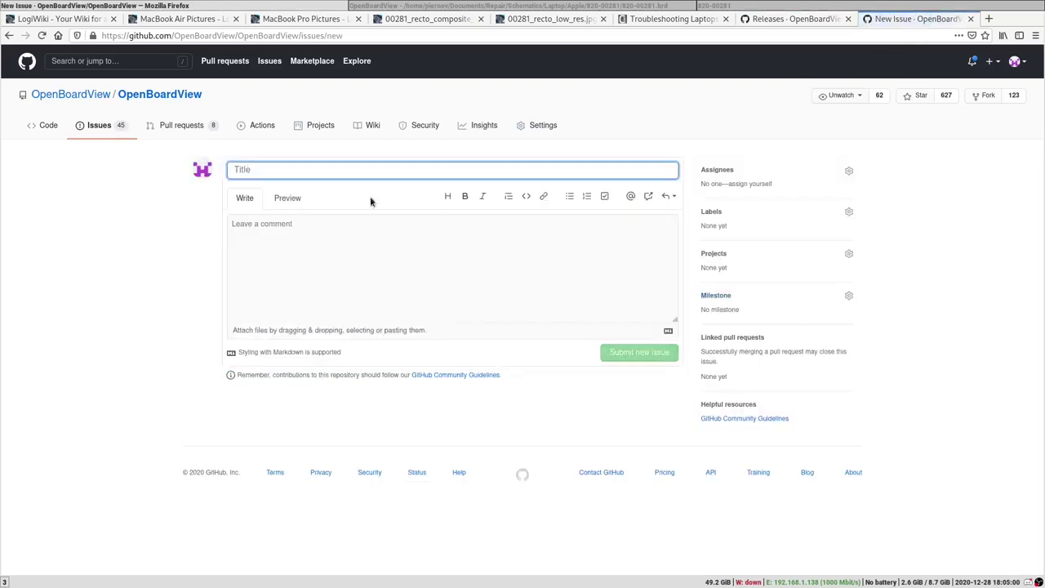
pyautogui.middleClick(925, 23)
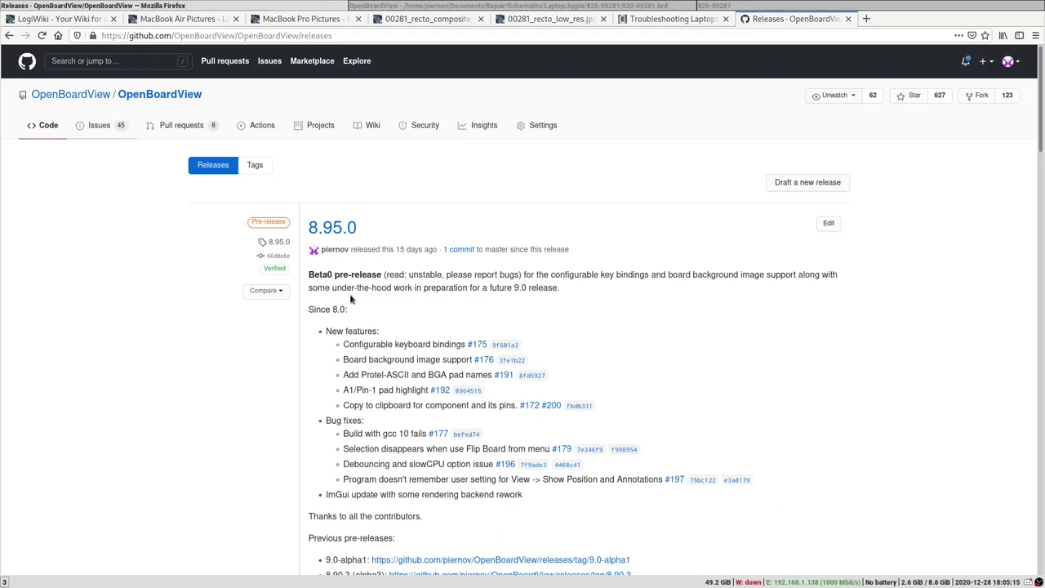
# From the Code page, go to Pull requests and start a New pull request comparison
pyautogui.scroll(-1, 165, 229)
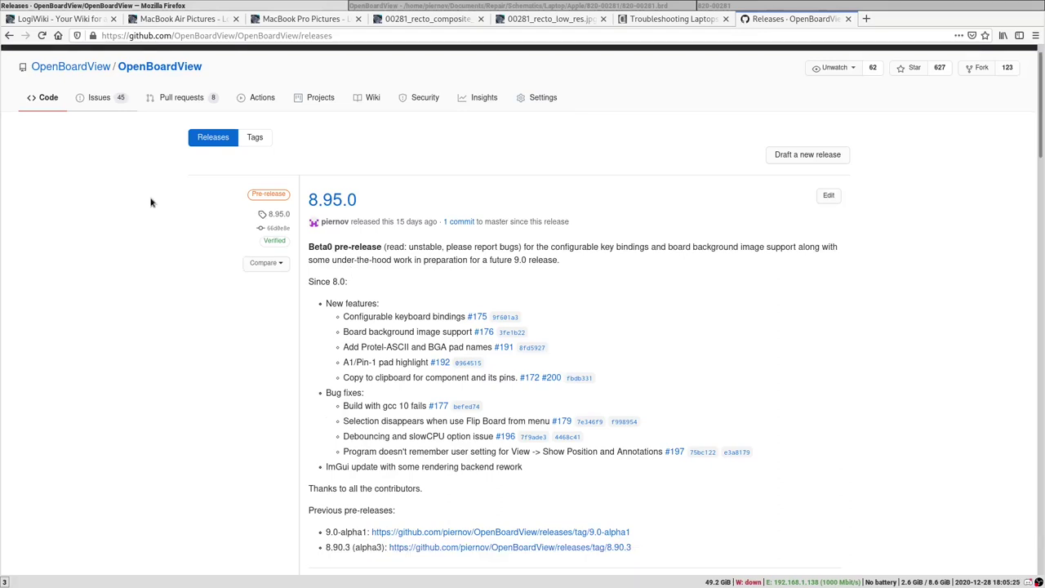
pyautogui.click(52, 104)
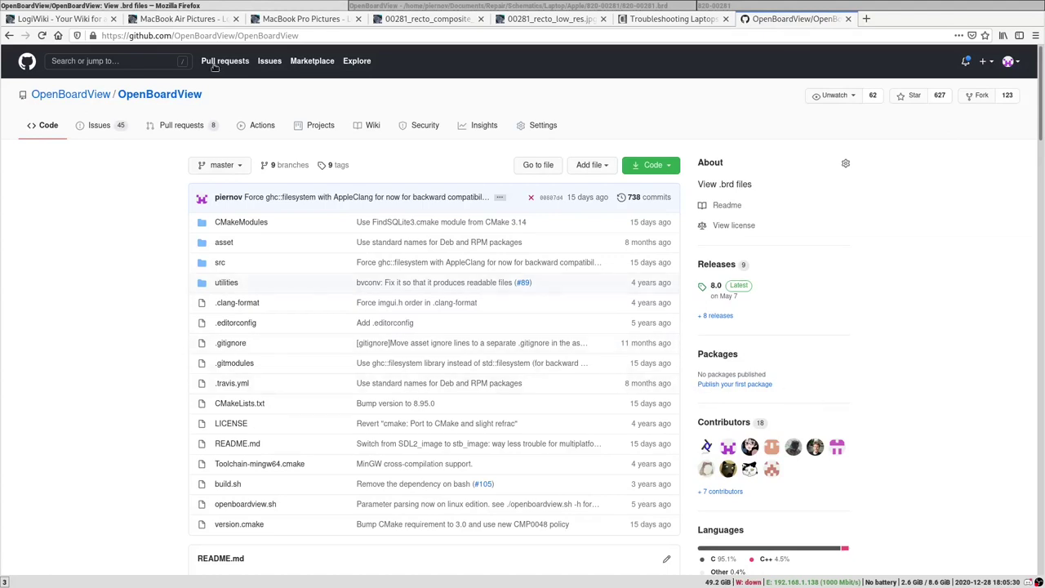
pyautogui.click(176, 129)
pyautogui.click(808, 261)
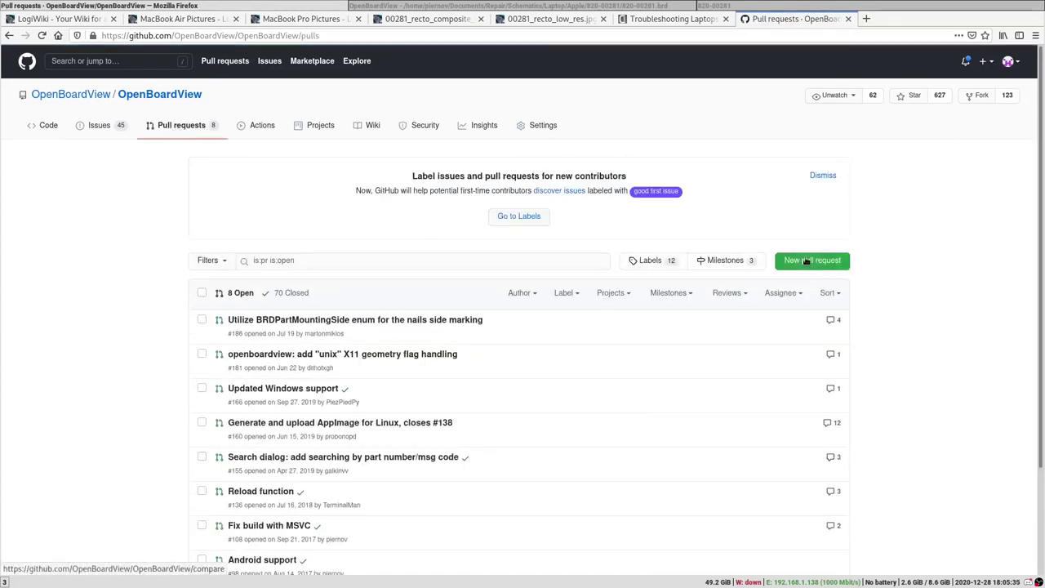